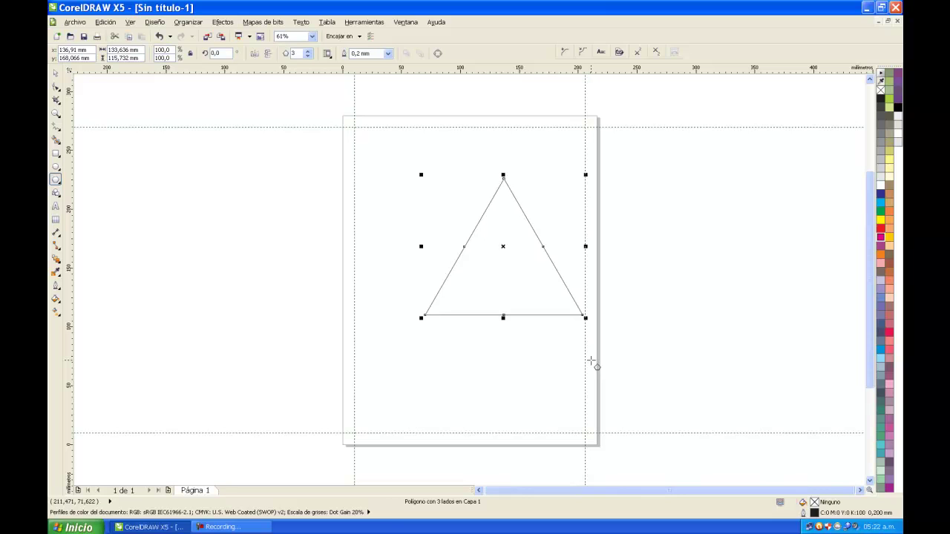
# Step: Undo the triangle's last move and set the polygon's number of sides to 6
pyautogui.hotkey('ctrl', 'z')
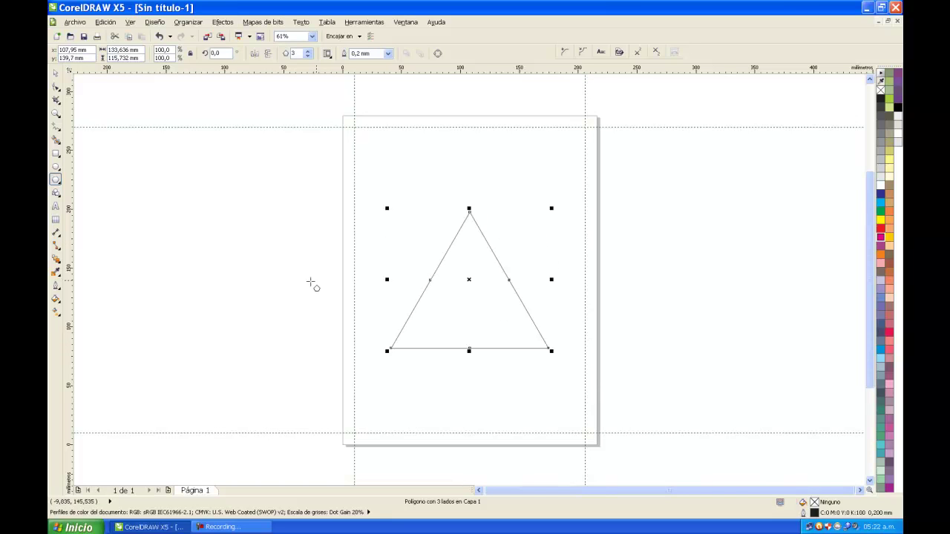
pyautogui.click(308, 54)
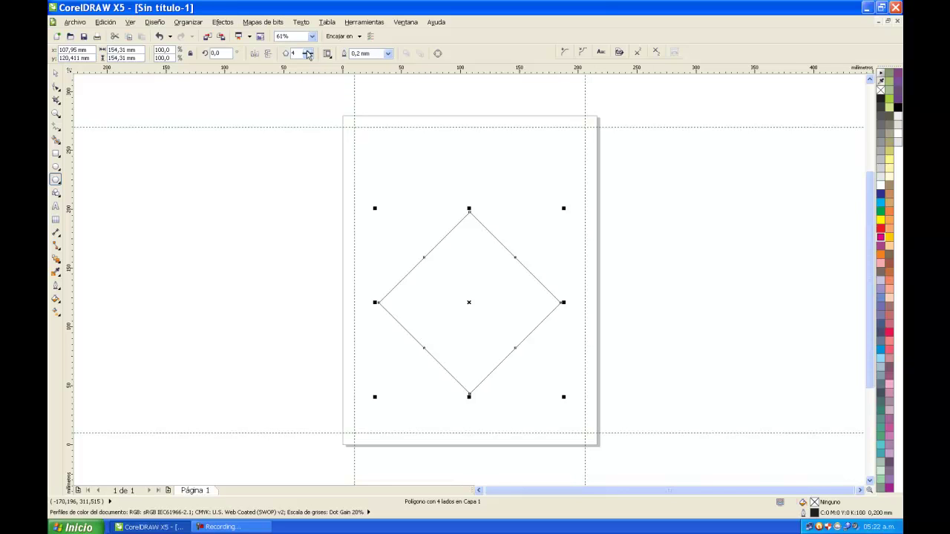
pyautogui.click(308, 51)
pyautogui.click(308, 51)
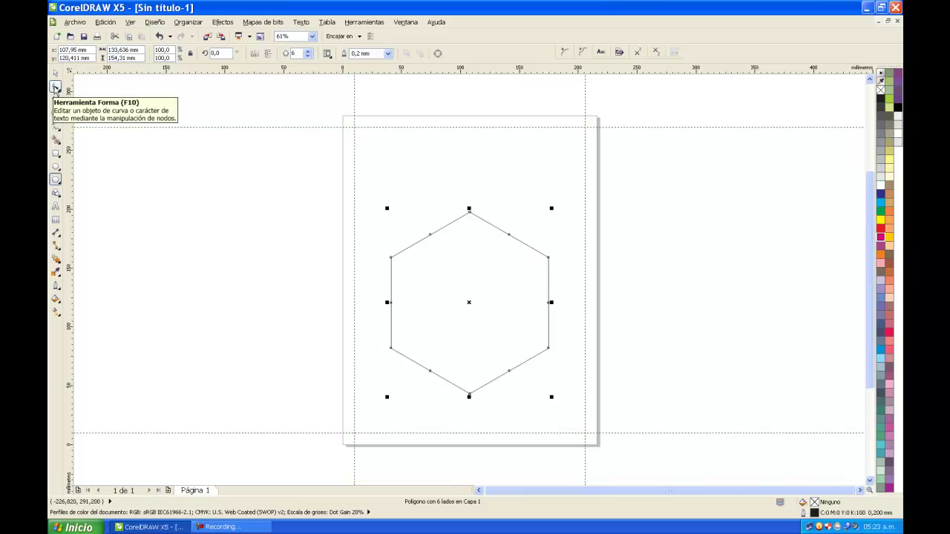
# Step: Reshape the hexagon into an interlaced pinwheel by pulling the midpoint node of its upper-left side down and inward with the Shape tool
pyautogui.click(55, 88)
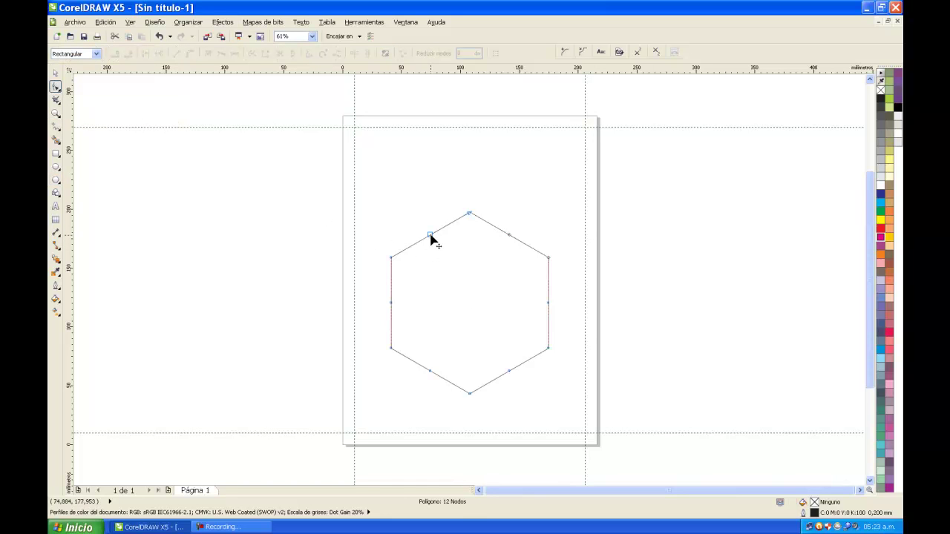
pyautogui.moveTo(430, 236); pyautogui.dragTo(392, 203)
pyautogui.hotkey('ctrl', 'z')
pyautogui.hotkey('ctrl', 'z')
pyautogui.moveTo(431, 236); pyautogui.dragTo(412, 335)
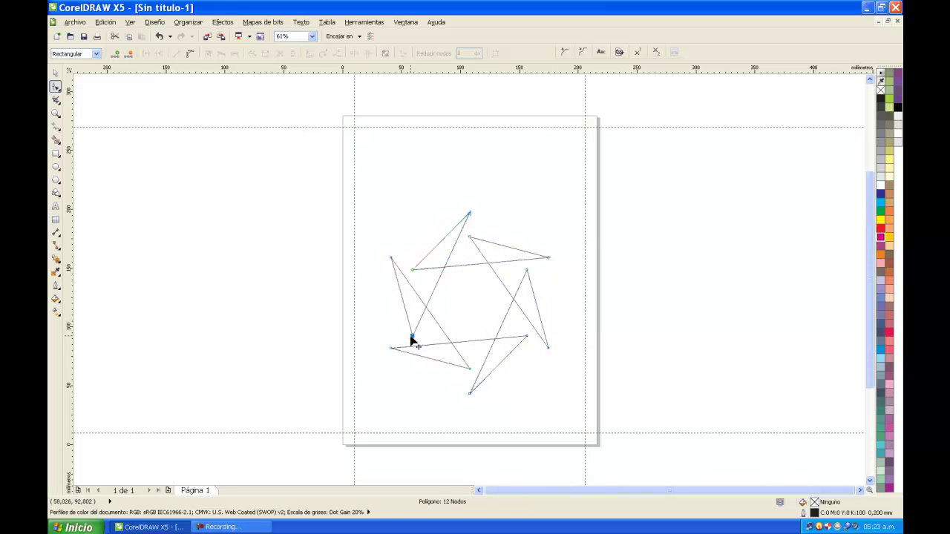
# Step: Give the pinwheel polygon a magenta outline and a cyan fill, after trying a yellow-orange fill
pyautogui.click(56, 75)
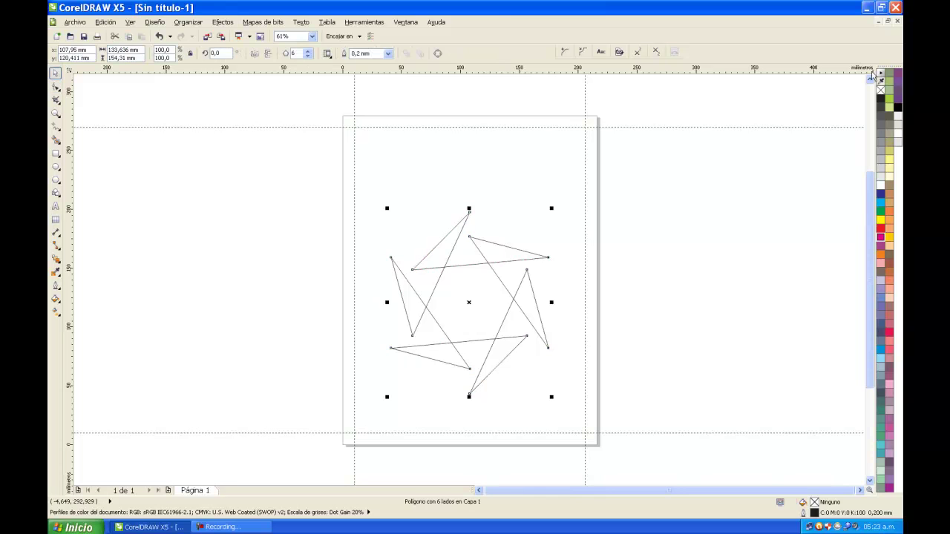
pyautogui.click(888, 238)
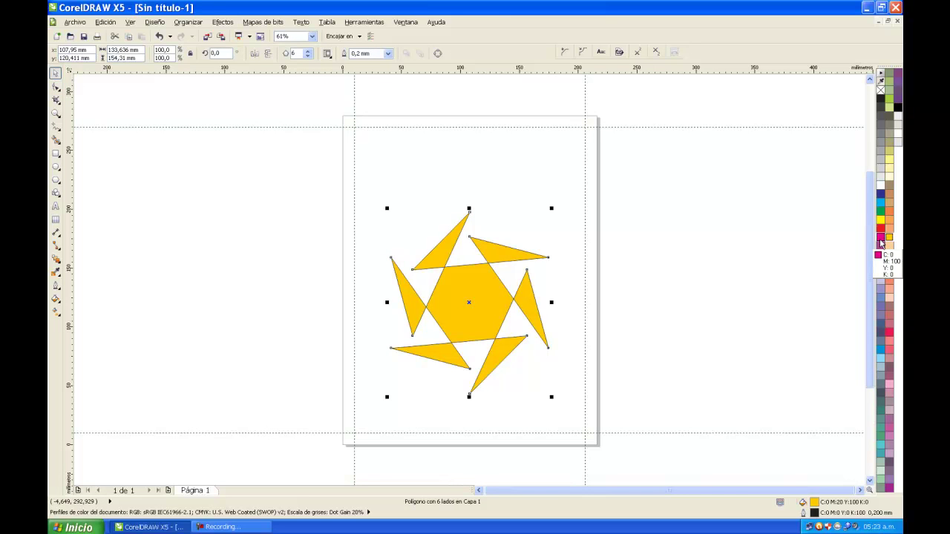
pyautogui.rightClick(881, 238)
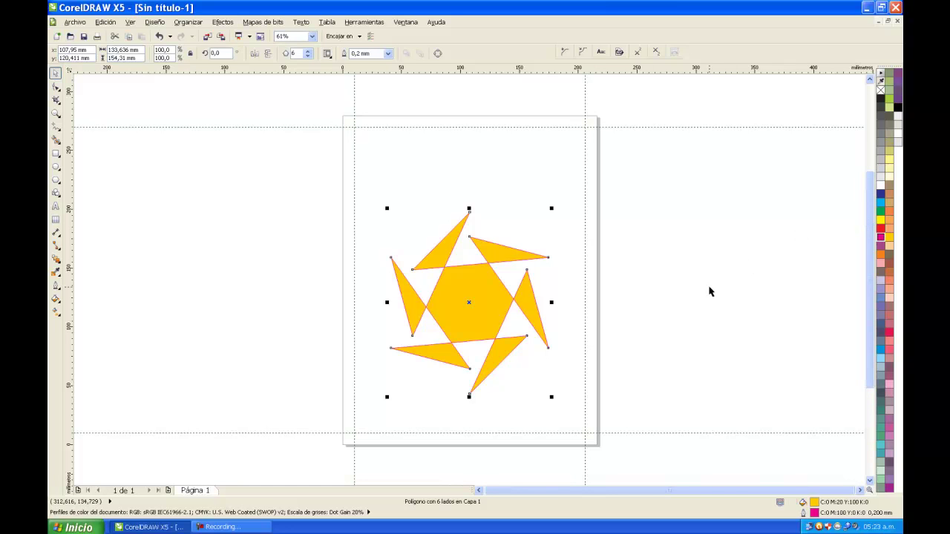
pyautogui.click(881, 202)
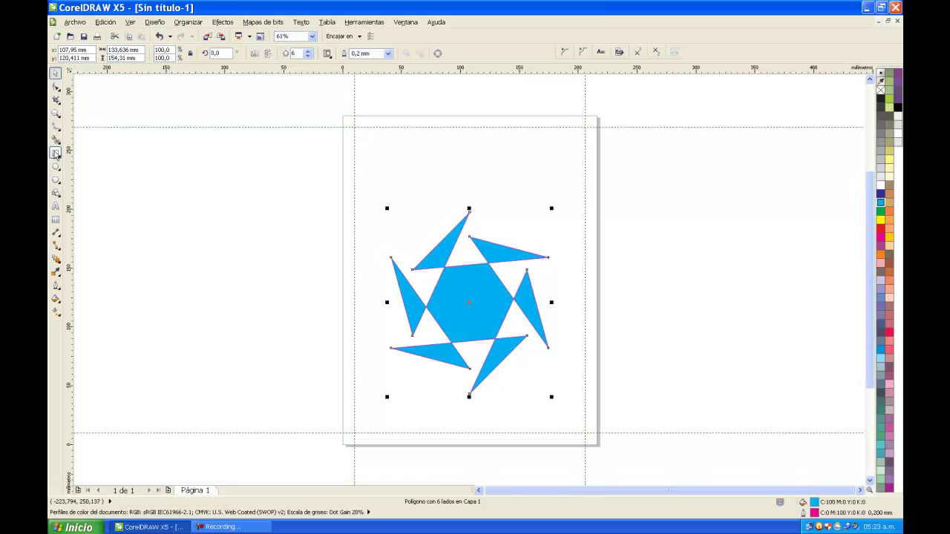
# Step: Draw a star about 61 × 58 mm above the pinwheel near the page's upper-left corner, and set its points to 7
pyautogui.click(59, 183)
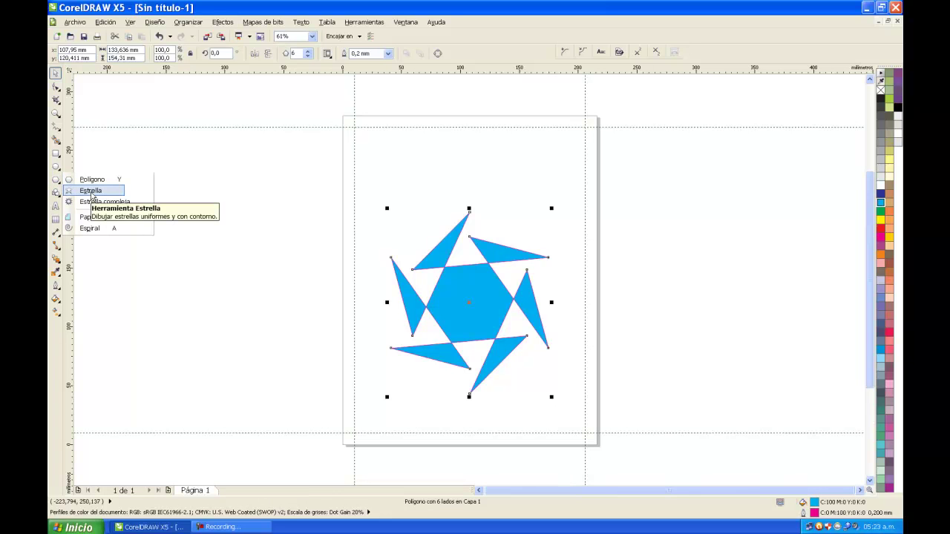
pyautogui.click(90, 191)
pyautogui.moveTo(369, 134)
pyautogui.mouseDown()
pyautogui.moveTo(424, 209)
pyautogui.moveTo(448, 209)
pyautogui.mouseUp()
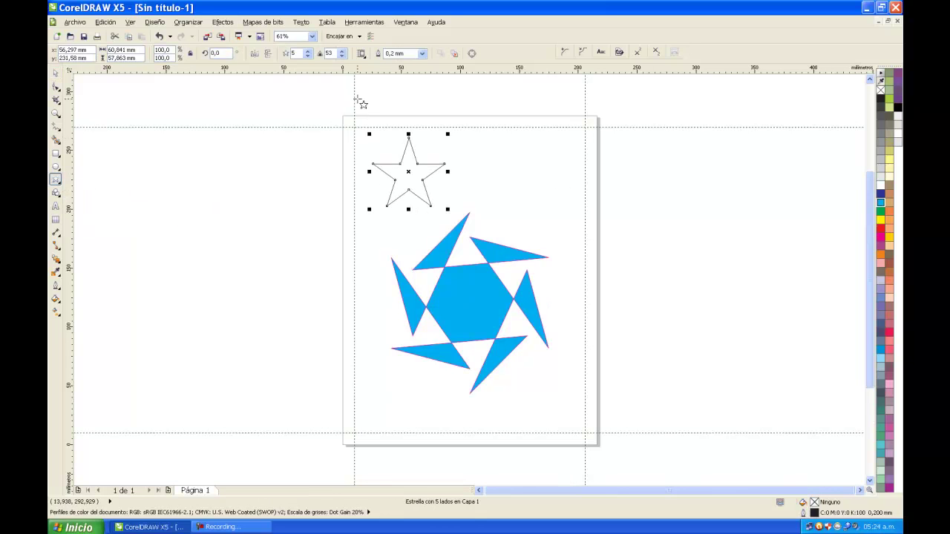
pyautogui.click(310, 51)
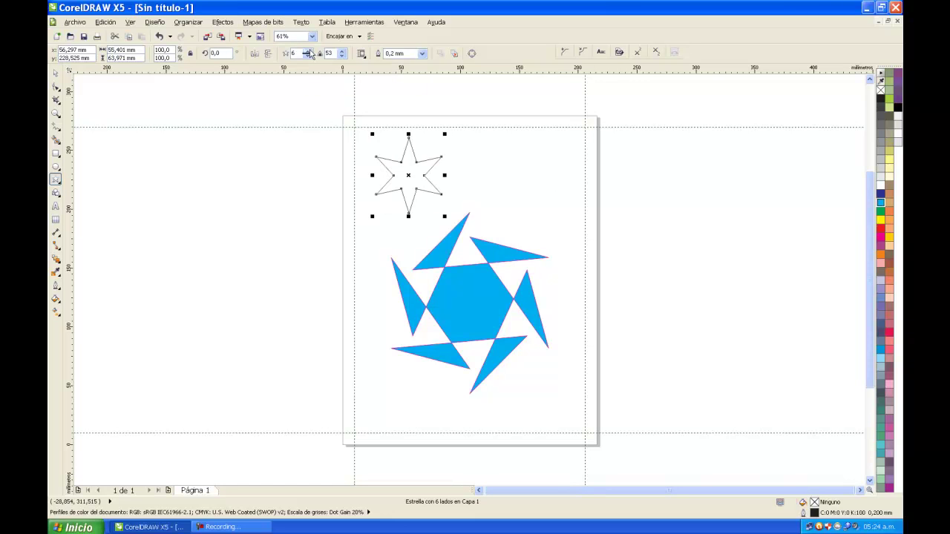
pyautogui.click(310, 51)
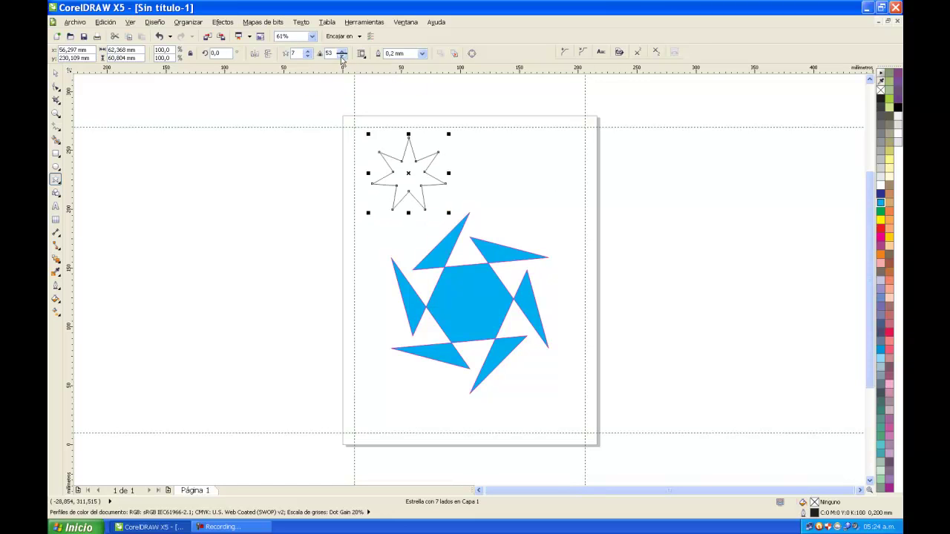
# Step: Try lower sharpness values on the seven-pointed star and bring it back to 53
pyautogui.click(341, 56)
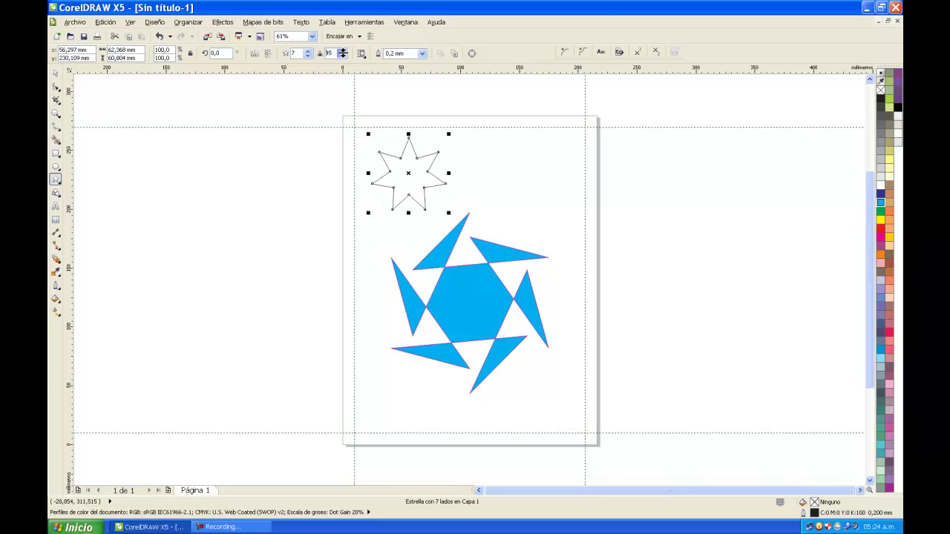
pyautogui.click(342, 51)
pyautogui.click(342, 51)
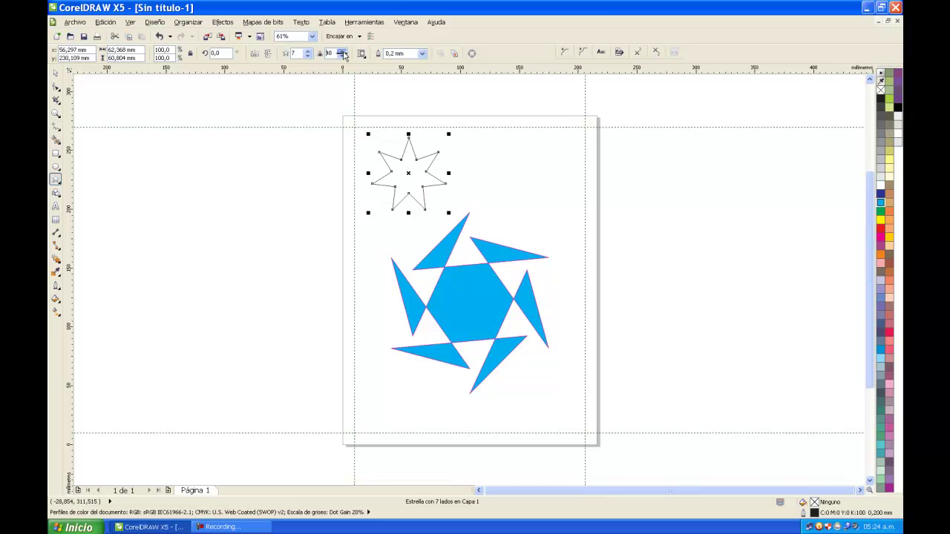
pyautogui.click(342, 52)
pyautogui.click(342, 52)
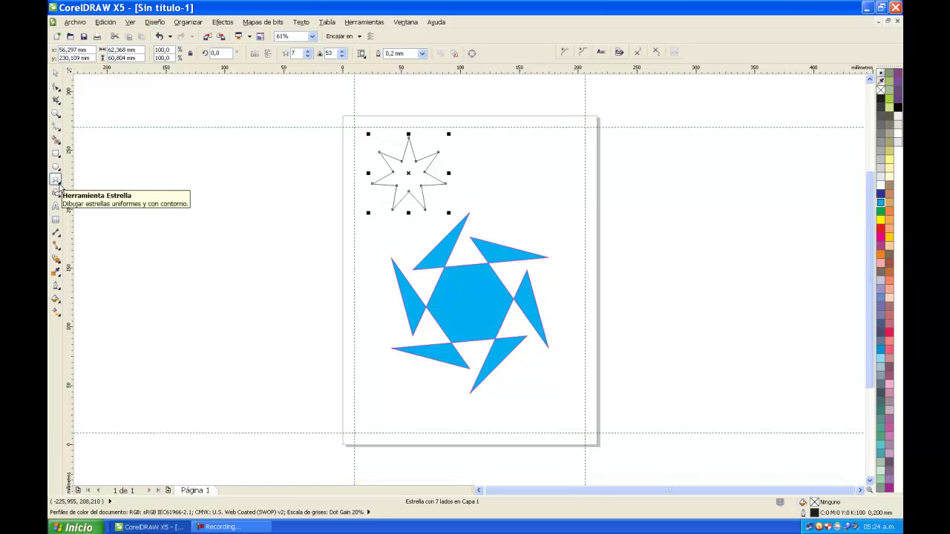
# Step: Draw a nine-pointed complex star about 149 × 146 mm across the page's right edge
pyautogui.click(59, 186)
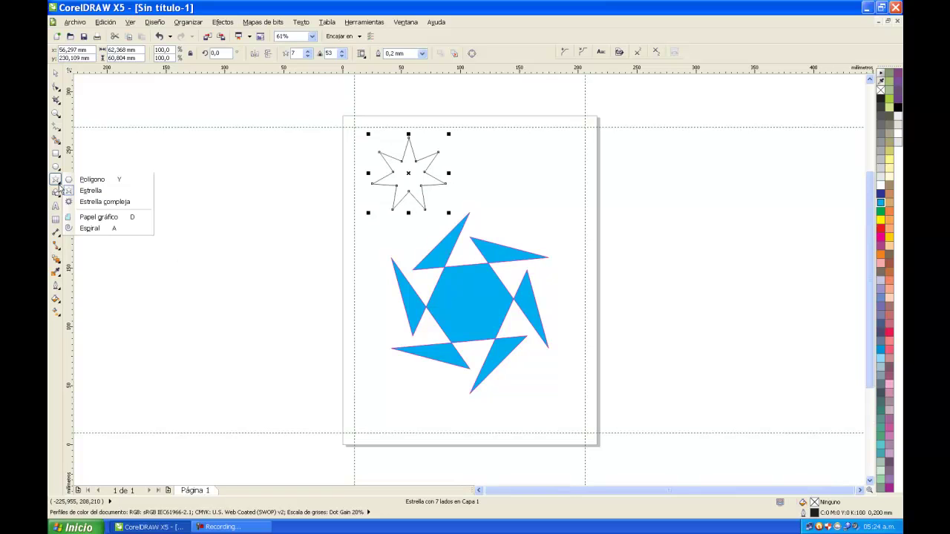
pyautogui.click(103, 202)
pyautogui.moveTo(544, 159); pyautogui.dragTo(690, 346)
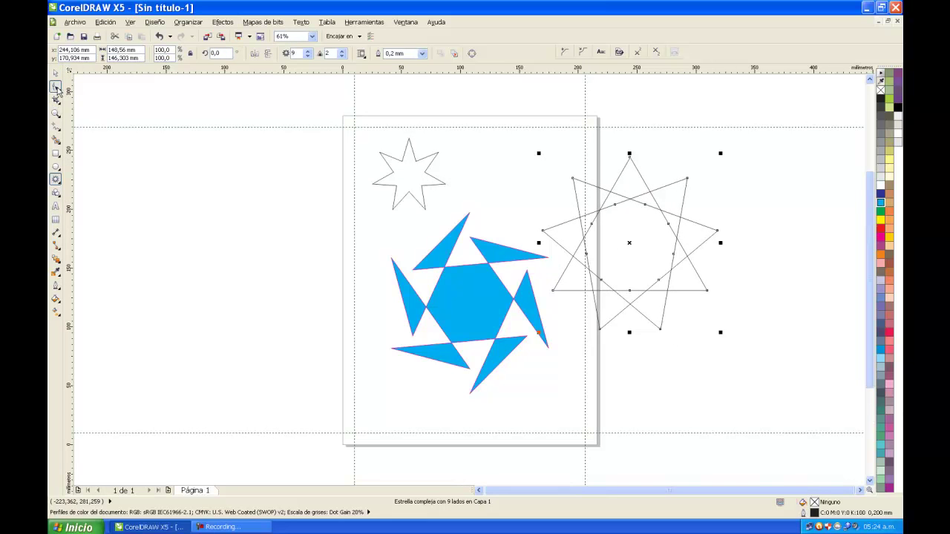
# Step: Try reshaping the complex star by moving an inner node toward its center and an outer point outward, undoing each change
pyautogui.click(57, 87)
pyautogui.moveTo(593, 227); pyautogui.dragTo(622, 248)
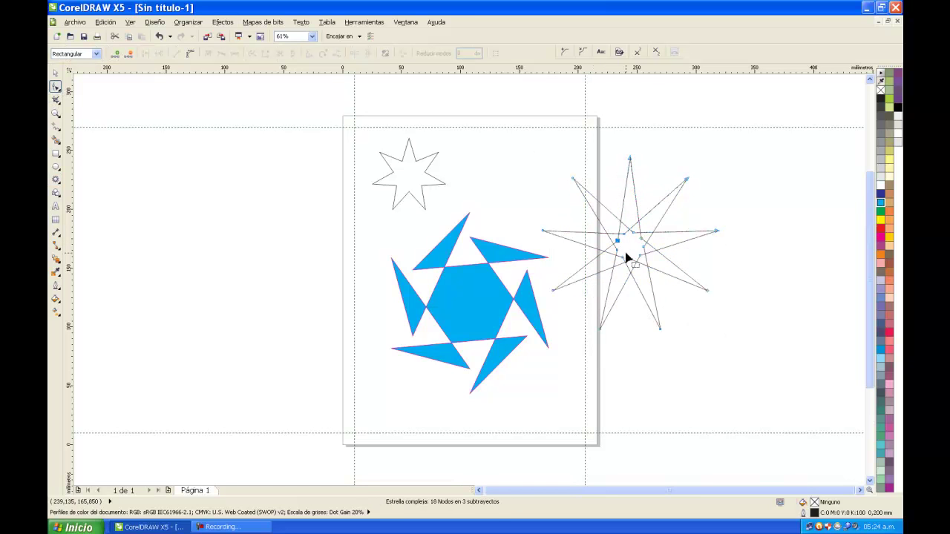
pyautogui.hotkey('ctrl', 'z')
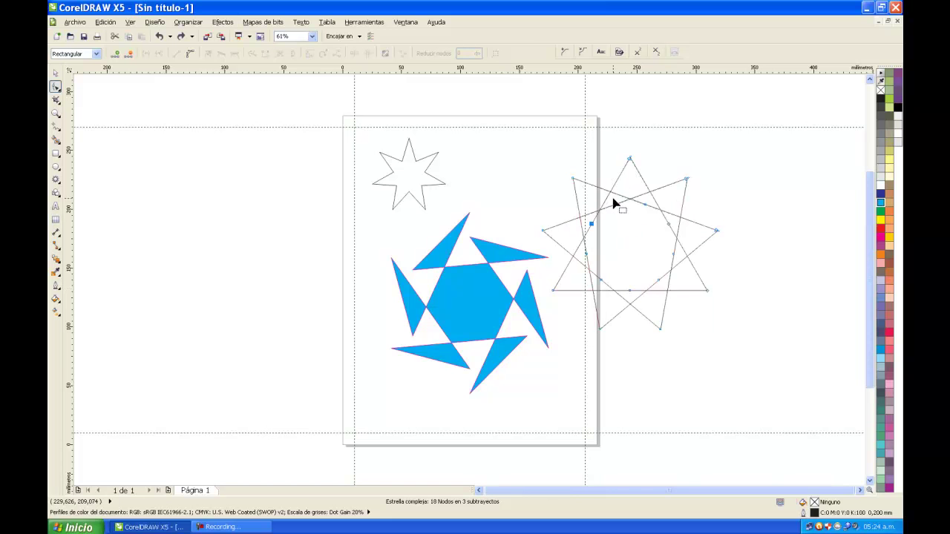
pyautogui.moveTo(686, 179); pyautogui.dragTo(792, 315)
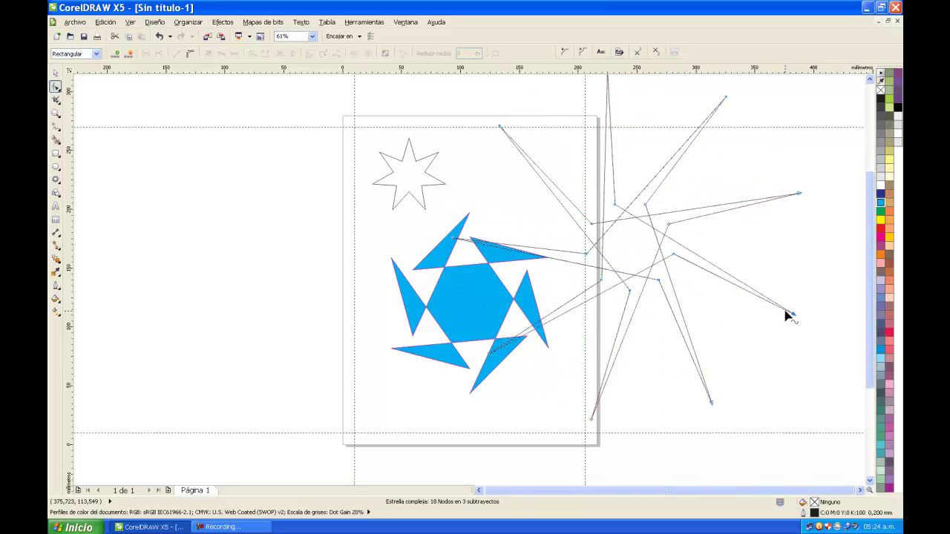
pyautogui.hotkey('ctrl', 'z')
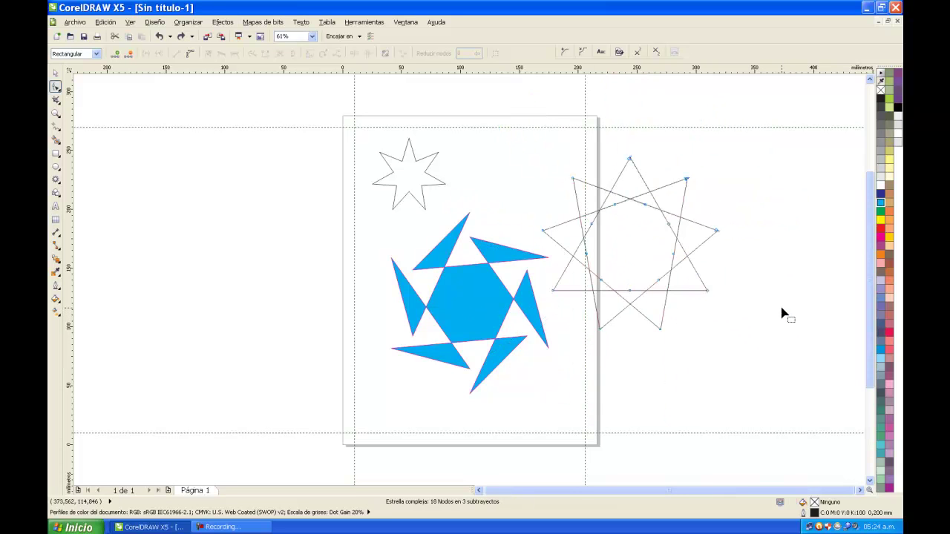
# Step: Fill the complex star with magenta, and delete all three shapes from the drawing
pyautogui.click(55, 74)
pyautogui.click(881, 237)
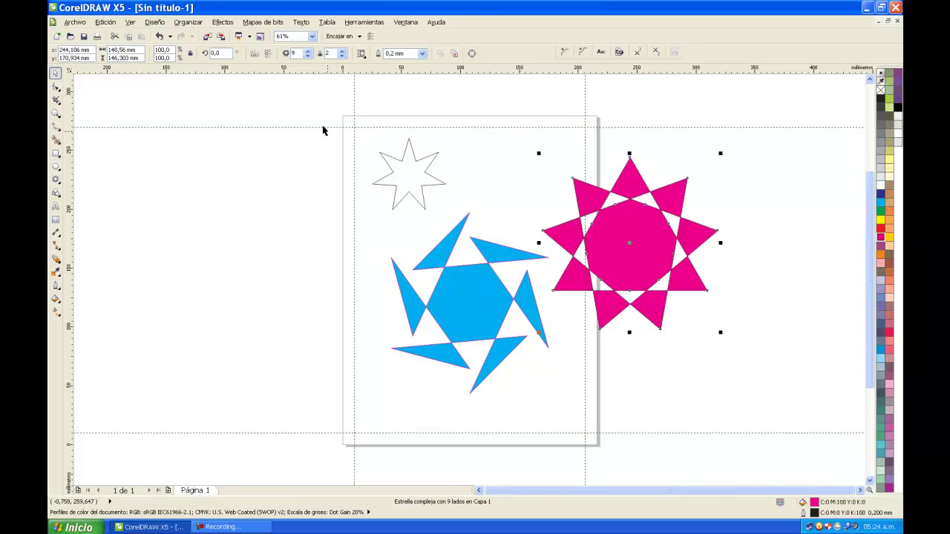
pyautogui.moveTo(281, 121); pyautogui.dragTo(781, 392)
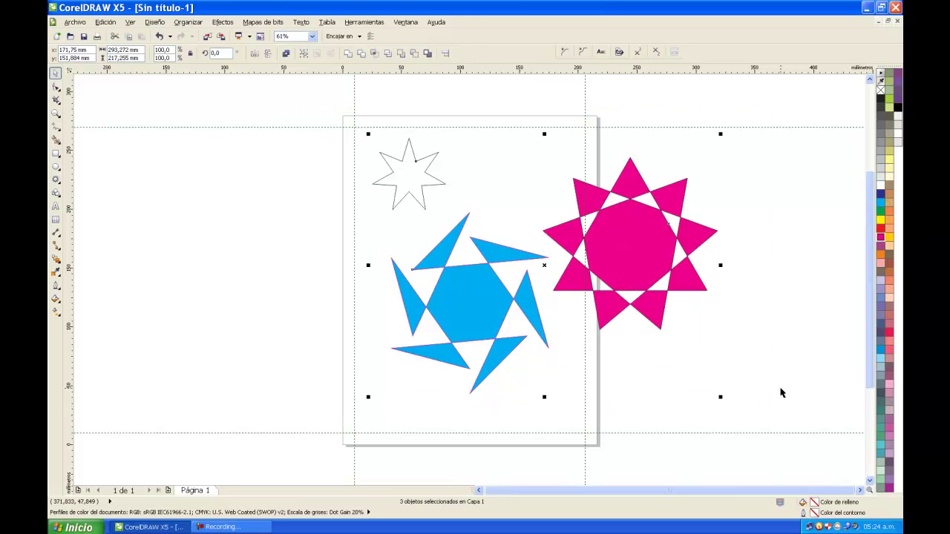
pyautogui.press('Delete')
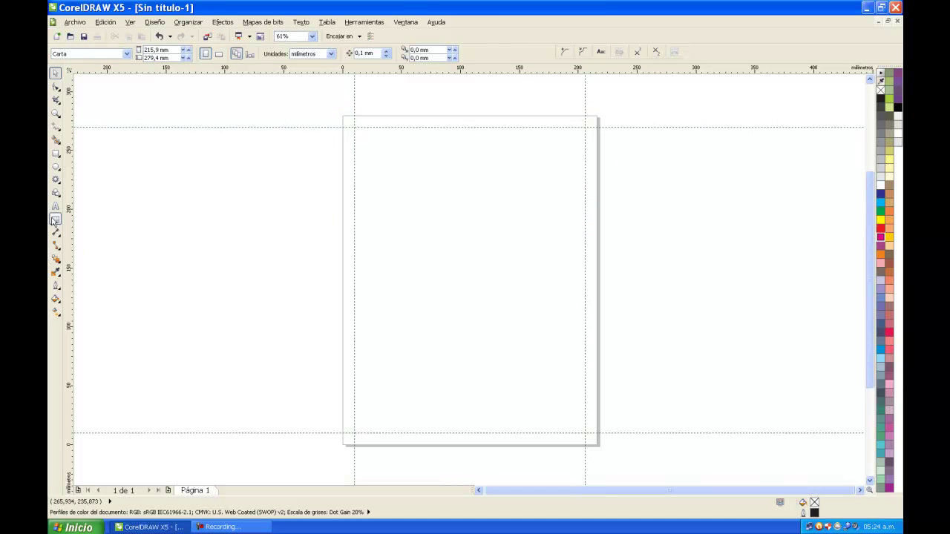
# Step: Draw a graph paper grid of 4 columns and 3 rows, about 141 mm square, on the page
pyautogui.click(59, 182)
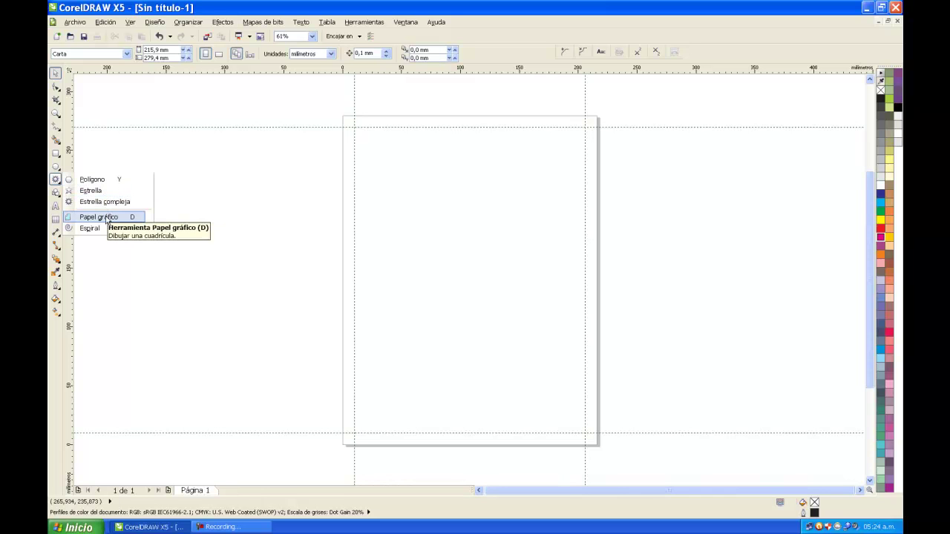
pyautogui.click(107, 220)
pyautogui.moveTo(385, 160); pyautogui.dragTo(519, 330)
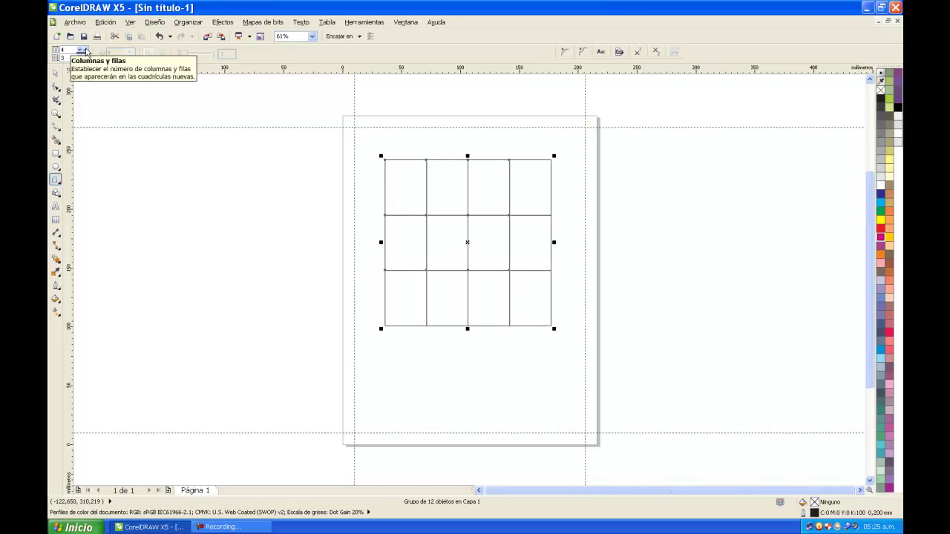
# Step: Set new graph paper grids to 15 columns and 9 rows, and delete the existing grid
pyautogui.click(83, 49)
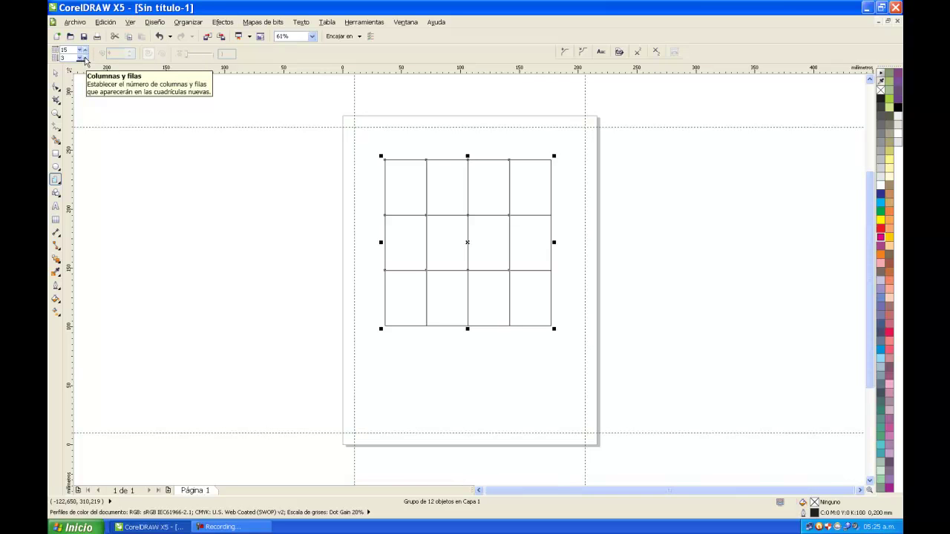
pyautogui.click(84, 58)
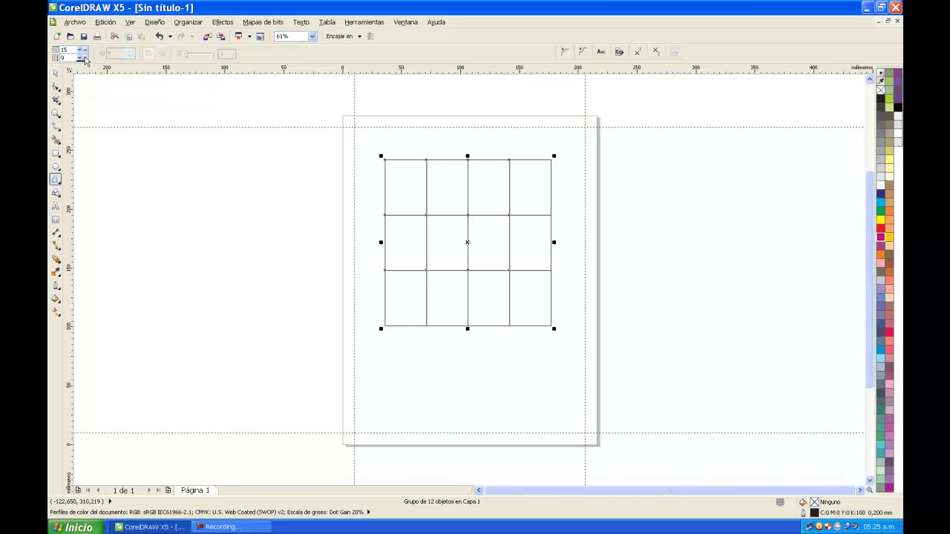
pyautogui.click(55, 73)
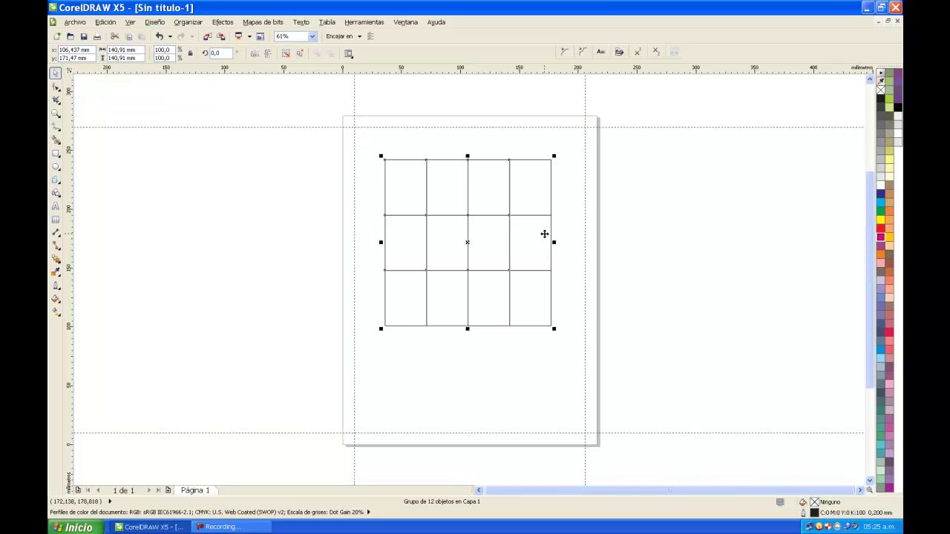
pyautogui.press('Delete')
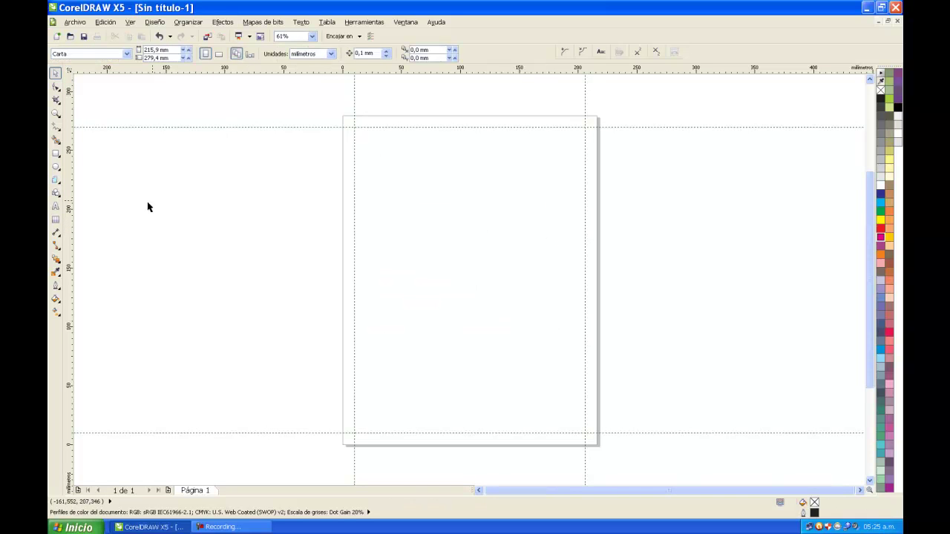
# Step: Draw a 15-by-9 graph paper grid about 177 mm square on the lower part of the page, and ungroup its cells
pyautogui.click(54, 180)
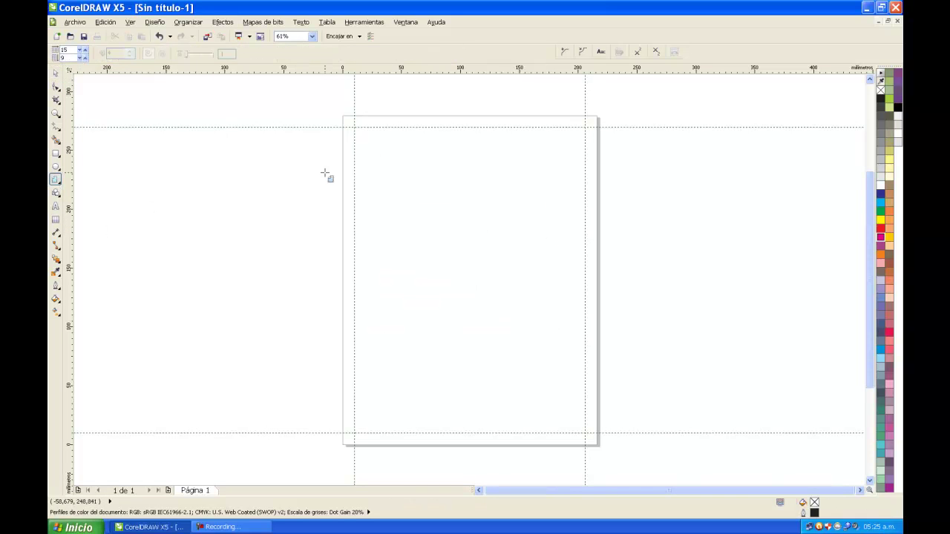
pyautogui.moveTo(362, 209); pyautogui.dragTo(571, 418)
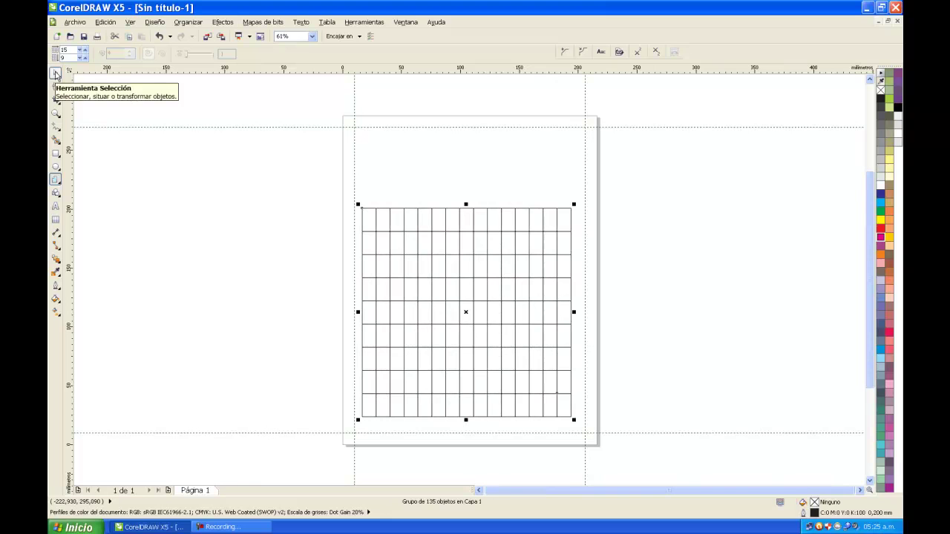
pyautogui.click(56, 74)
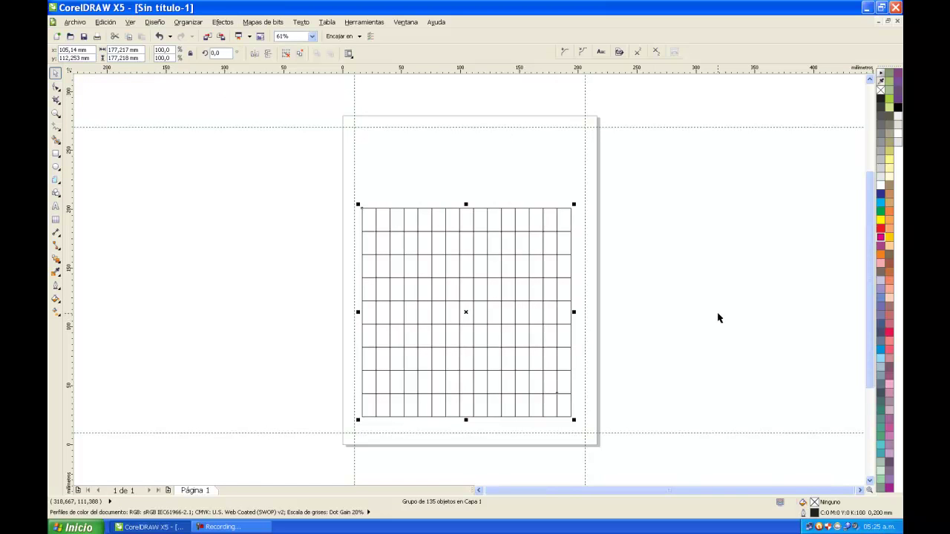
pyautogui.click(586, 236)
# Step: Try moving three individual cells out of the ungrouped grid, and undo the moves
pyautogui.moveTo(493, 254); pyautogui.dragTo(516, 183)
pyautogui.moveTo(509, 239); pyautogui.dragTo(624, 181)
pyautogui.moveTo(522, 222); pyautogui.dragTo(603, 180)
pyautogui.hotkey('ctrl', 'z')
pyautogui.hotkey('ctrl', 'z')
pyautogui.hotkey('ctrl', 'z')
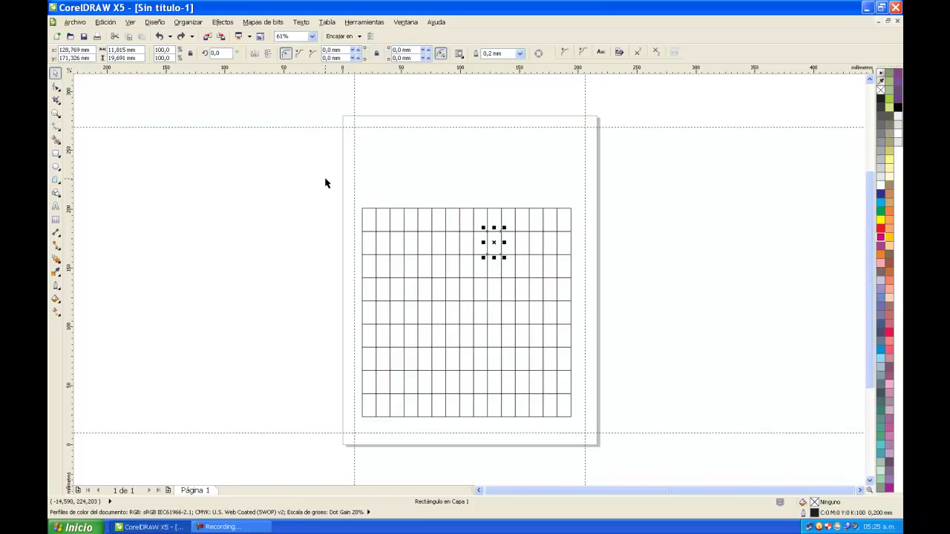
# Step: Delete all the ungrouped grid cells from the page
pyautogui.moveTo(324, 182); pyautogui.dragTo(681, 441)
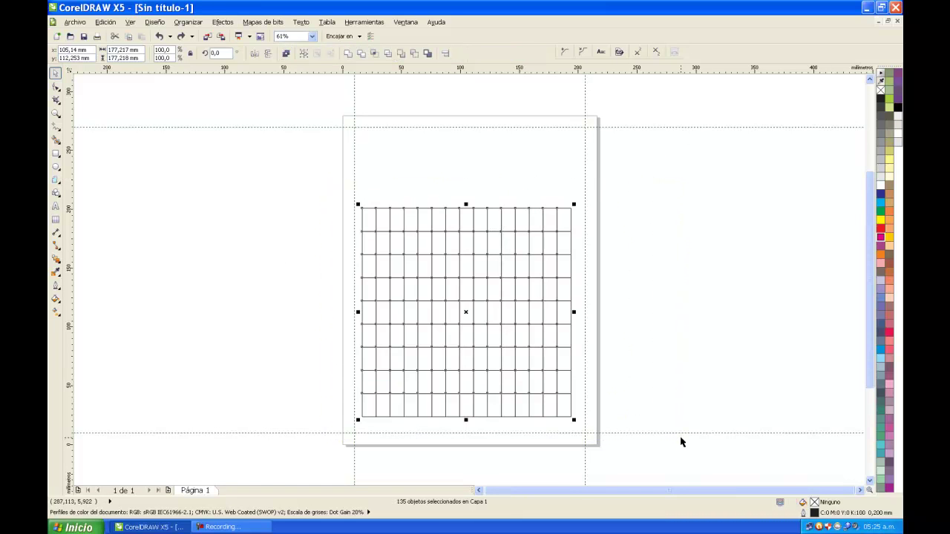
pyautogui.press('Delete')
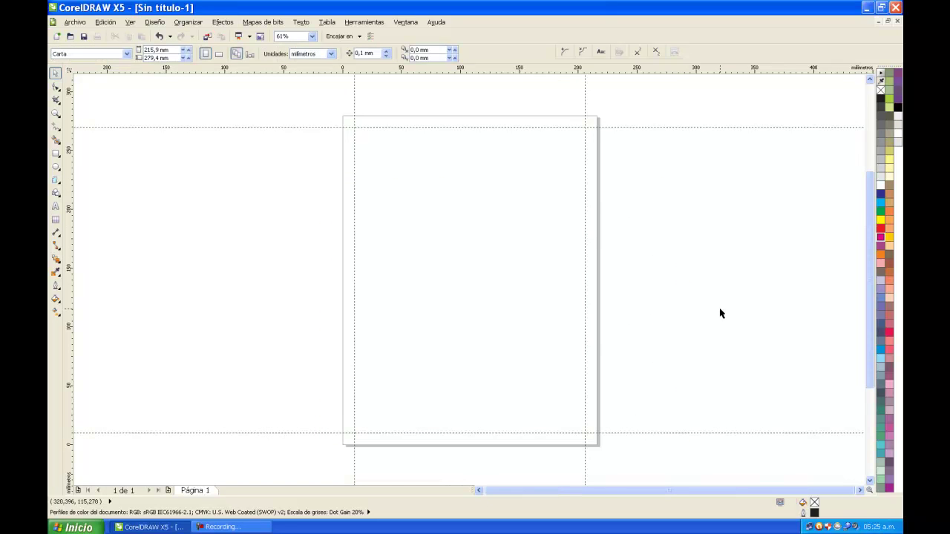
# Step: Start a file import and browse to the NIETOS photo folder on the D: drive
pyautogui.hotkey('ctrl', 'i')
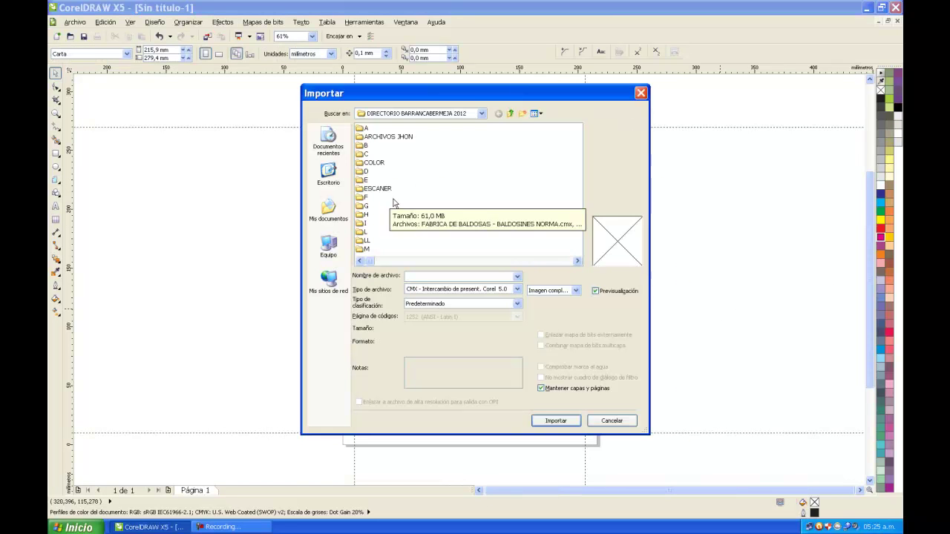
pyautogui.click(512, 114)
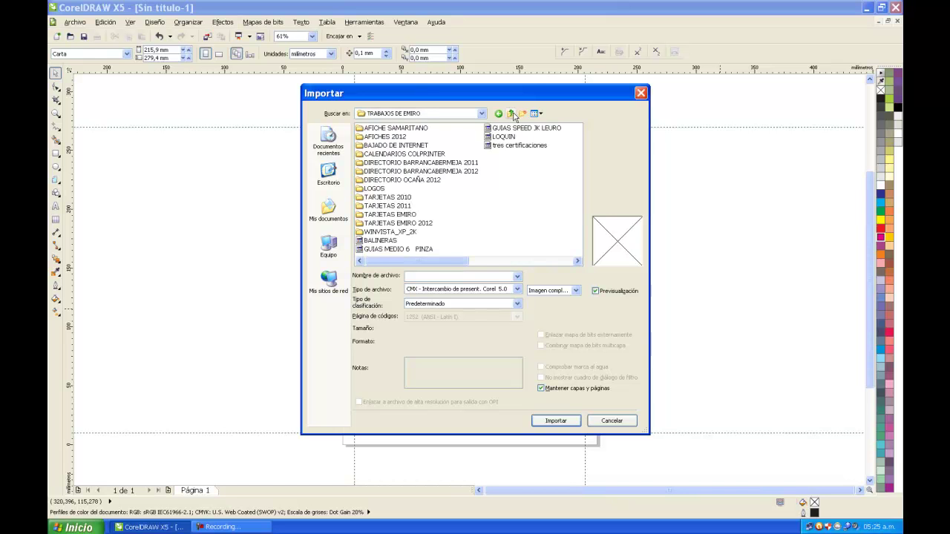
pyautogui.click(512, 114)
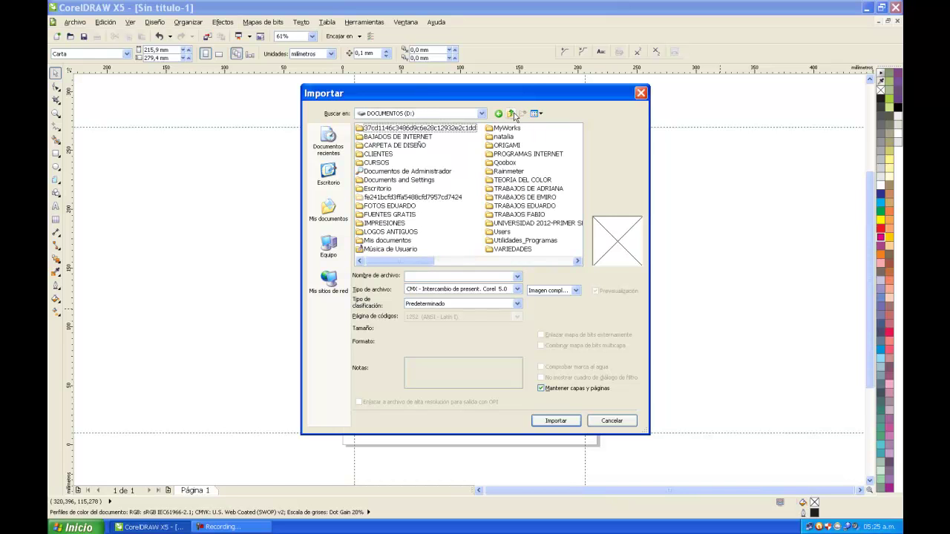
pyautogui.doubleClick(405, 206)
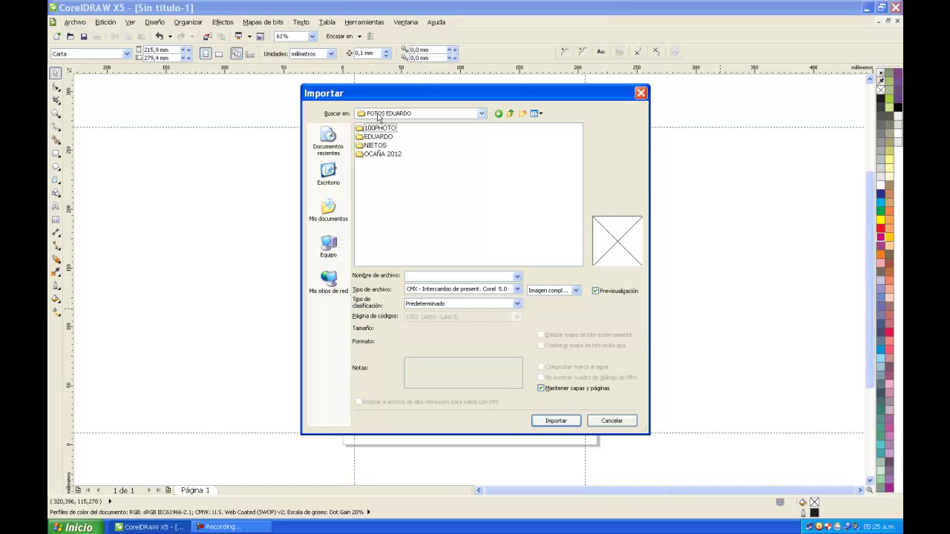
pyautogui.doubleClick(378, 145)
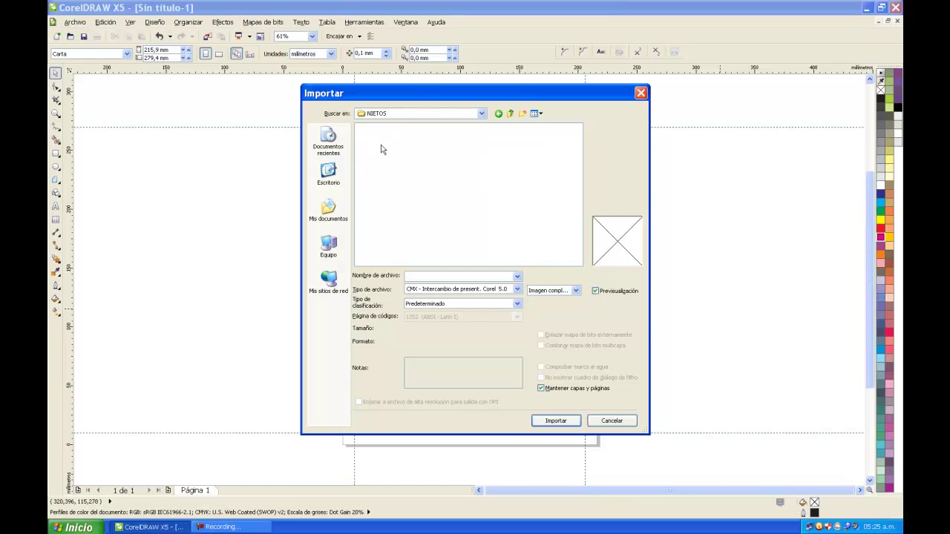
# Step: Limit the import file type to JPG - Mapas de bits JPEG and choose the photo DSC06443 (Copiar)
pyautogui.click(518, 288)
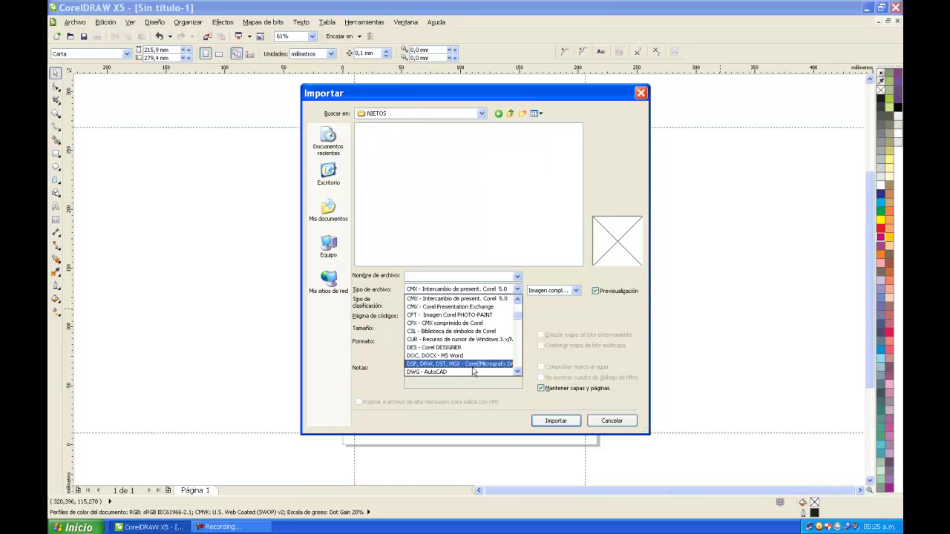
pyautogui.moveTo(521, 319); pyautogui.dragTo(528, 324)
pyautogui.press('j')
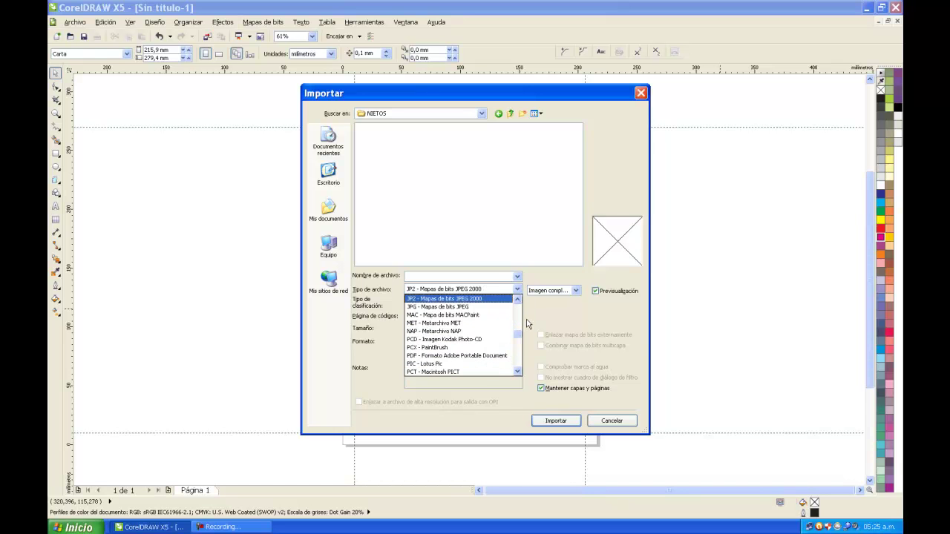
pyautogui.click(430, 307)
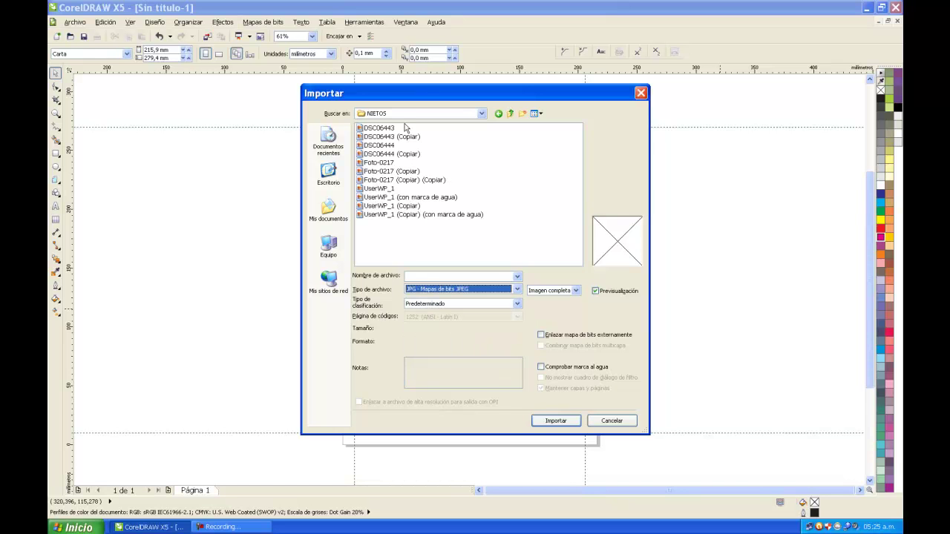
pyautogui.click(383, 164)
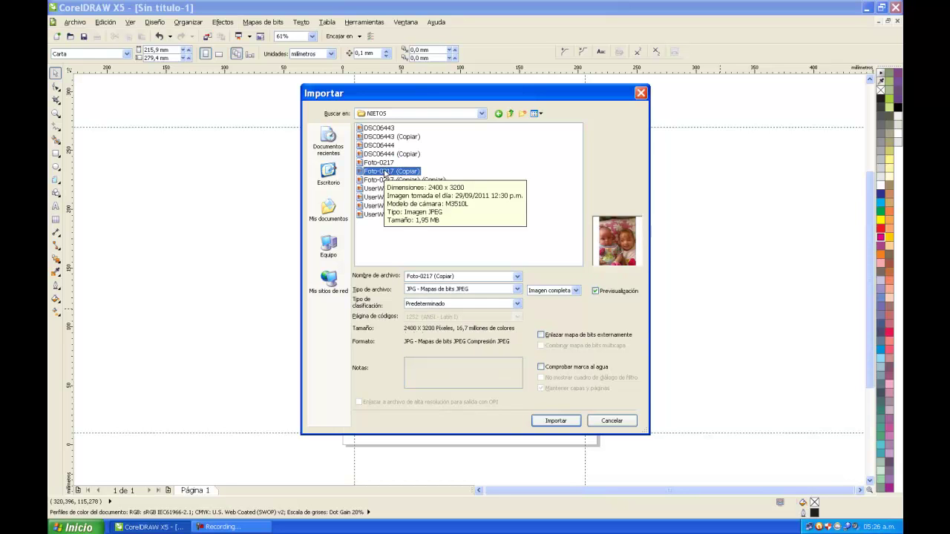
pyautogui.click(385, 138)
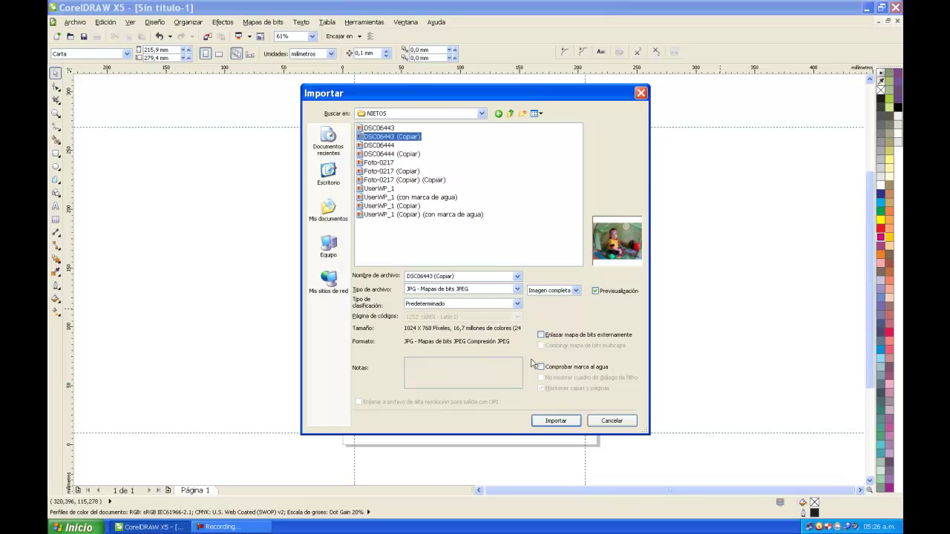
# Step: Place the imported photo across the page's upper right edge, scaled to about 229 by 172 mm
pyautogui.click(555, 421)
pyautogui.click(392, 191)
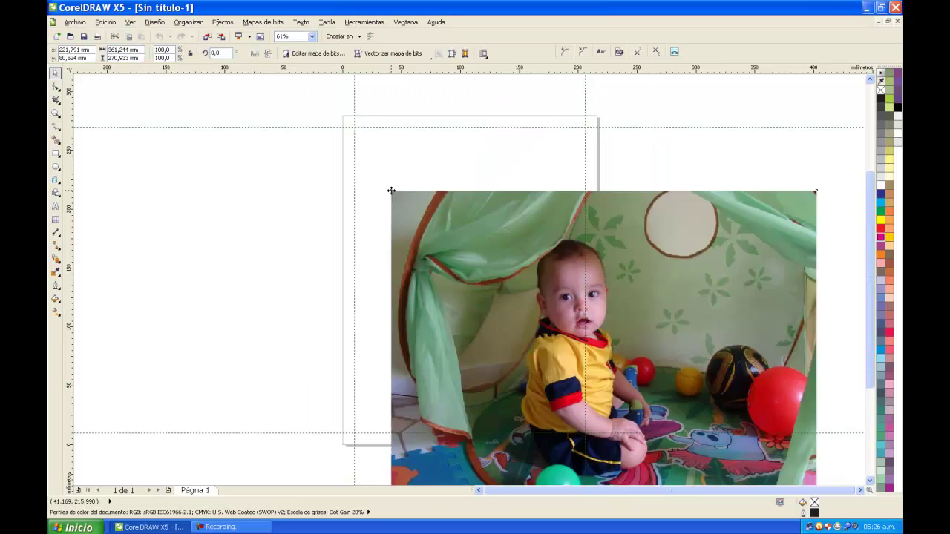
pyautogui.moveTo(820, 186); pyautogui.dragTo(660, 308)
pyautogui.moveTo(523, 355); pyautogui.dragTo(692, 164)
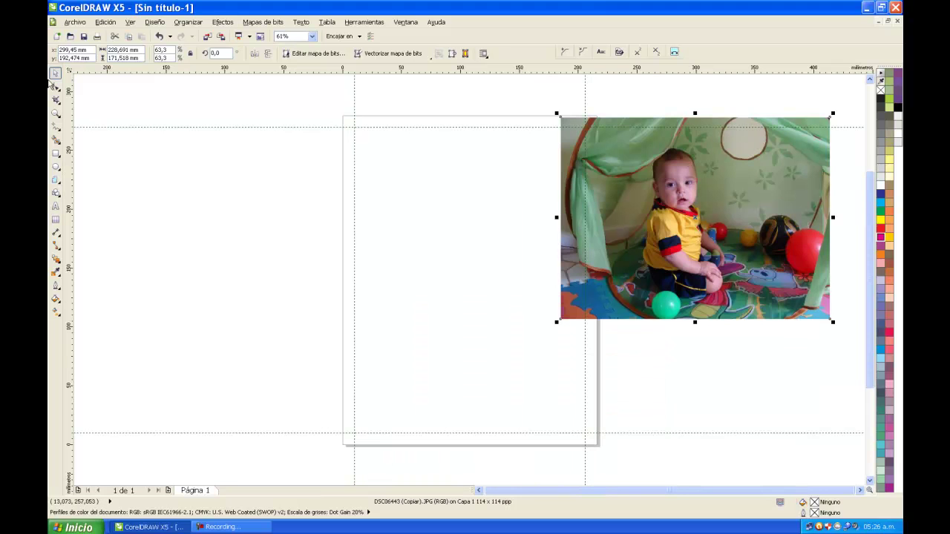
# Step: Draw a graph paper grid of 10 columns and 10 rows, about 186 mm square, on the page
pyautogui.click(54, 184)
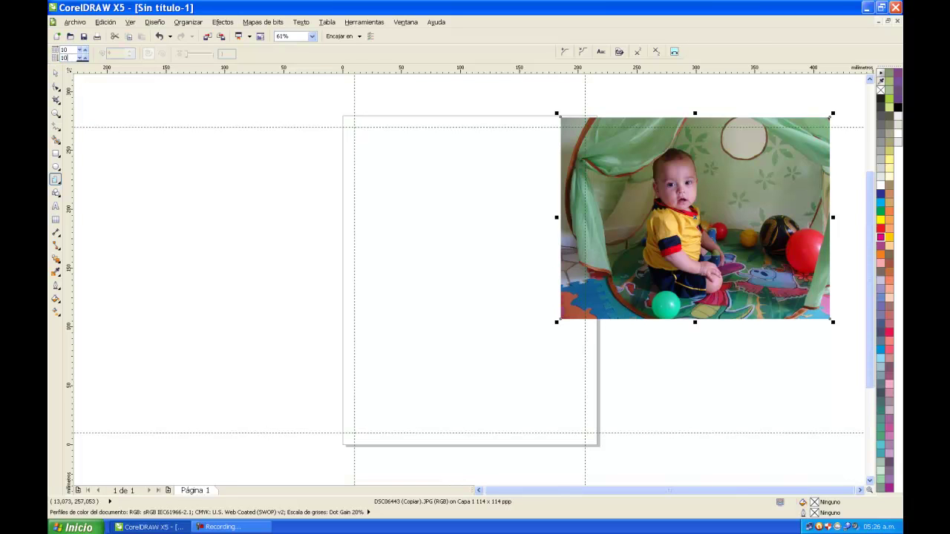
pyautogui.moveTo(358, 172); pyautogui.dragTo(577, 391)
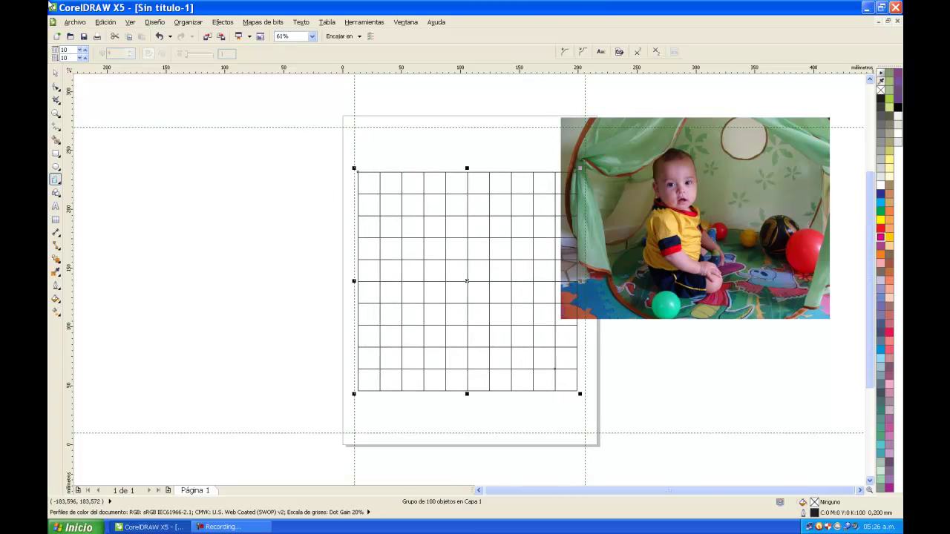
pyautogui.click(55, 73)
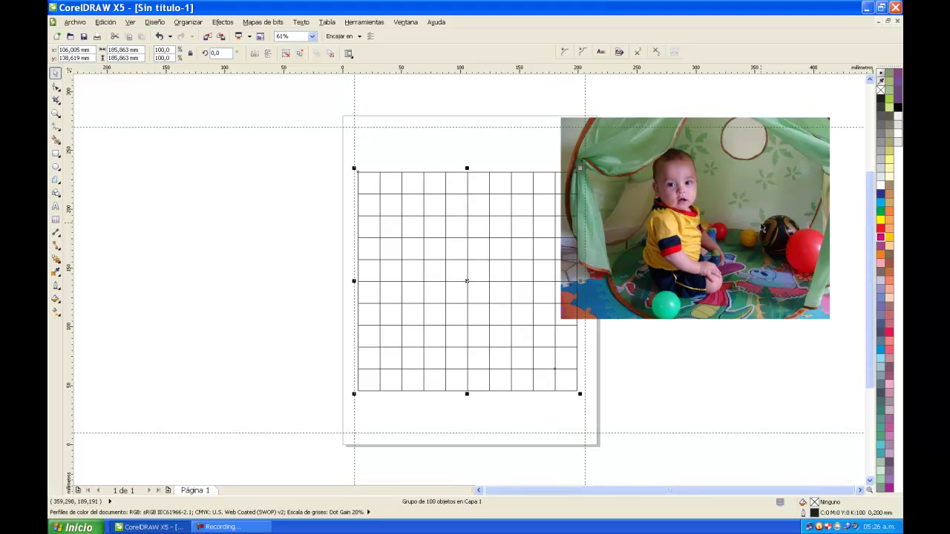
# Step: Place the photo inside the 10-by-10 grid as a PowerClip container
pyautogui.click(702, 189)
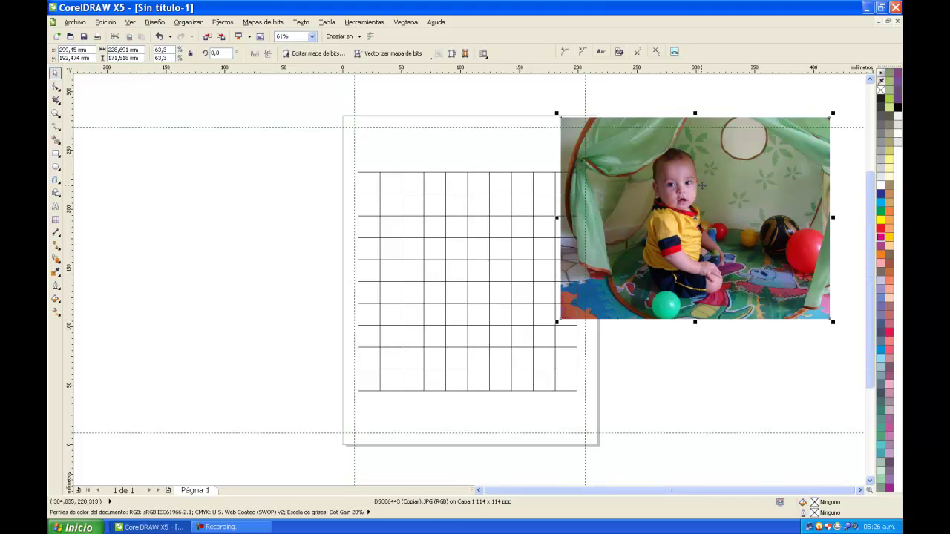
pyautogui.click(223, 22)
pyautogui.moveTo(258, 165)
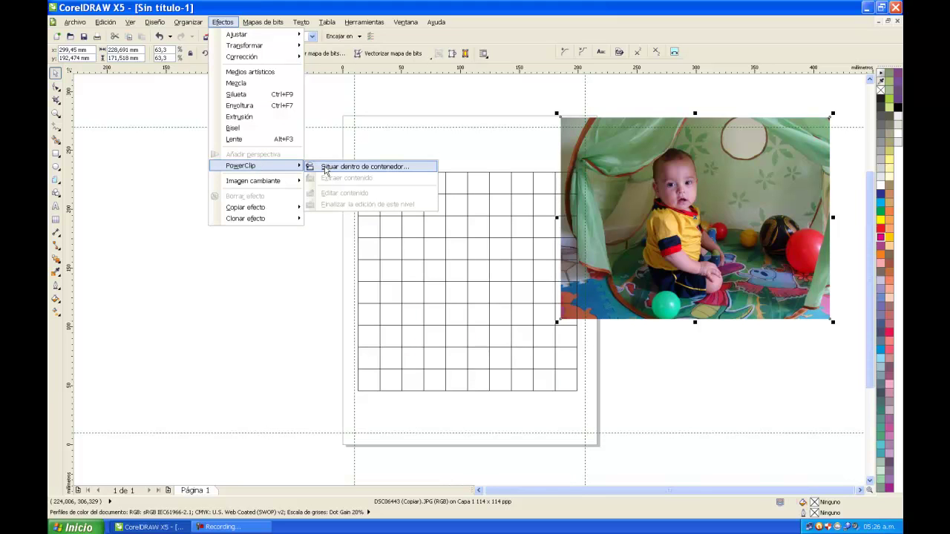
pyautogui.click(325, 167)
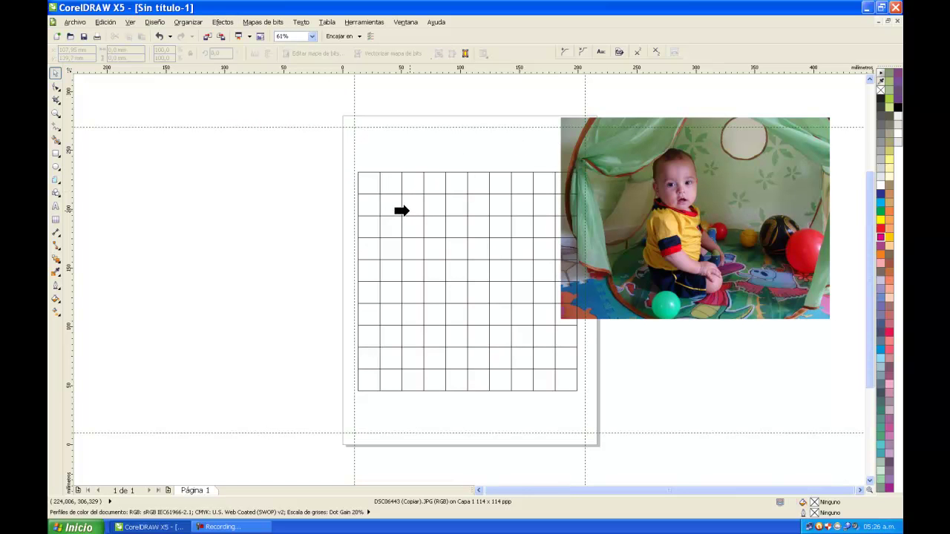
pyautogui.click(401, 211)
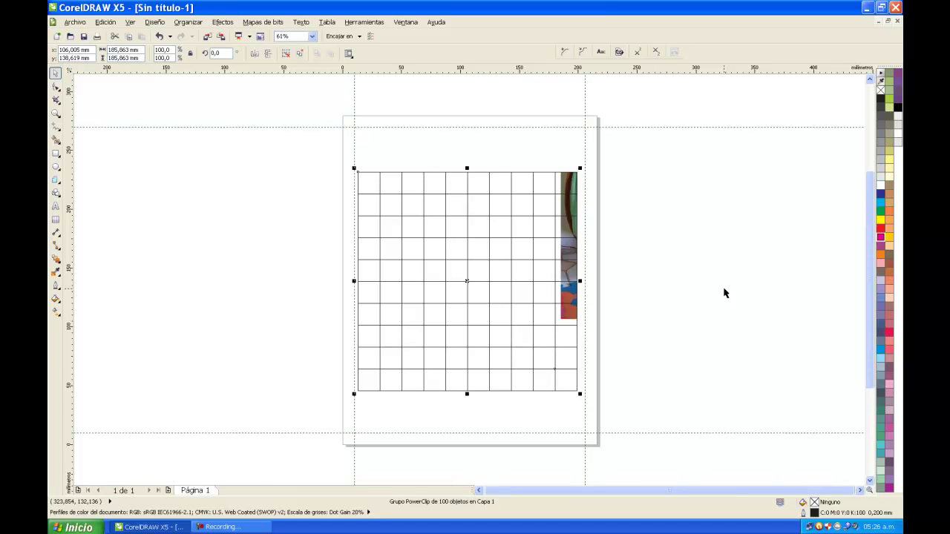
# Step: Edit the PowerClip contents so the photo is centred over the grid and enlarged to about 289 by 216 mm
pyautogui.click(224, 23)
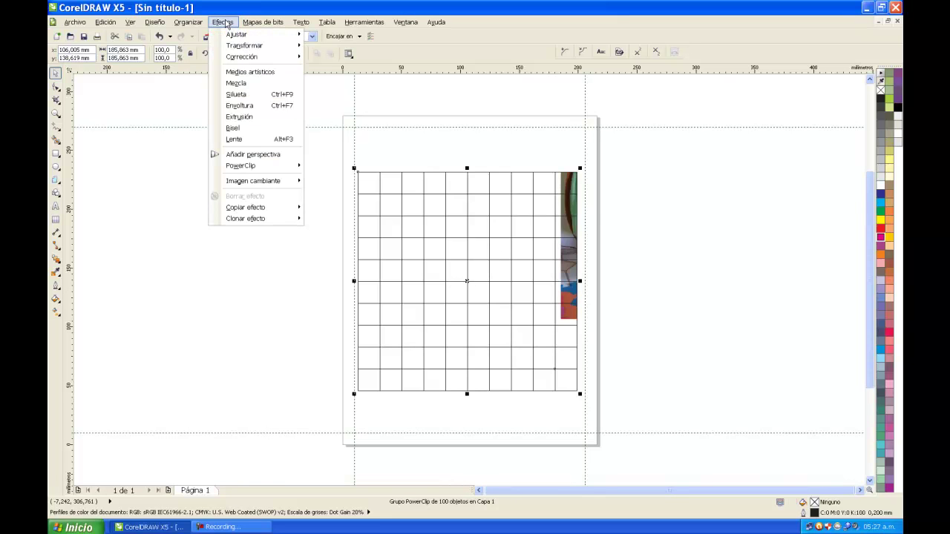
pyautogui.moveTo(273, 169)
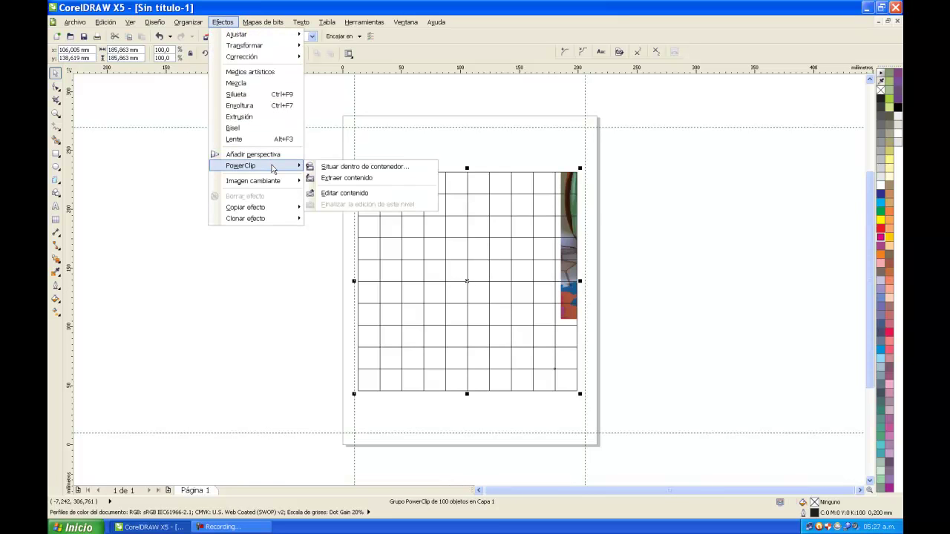
pyautogui.click(339, 194)
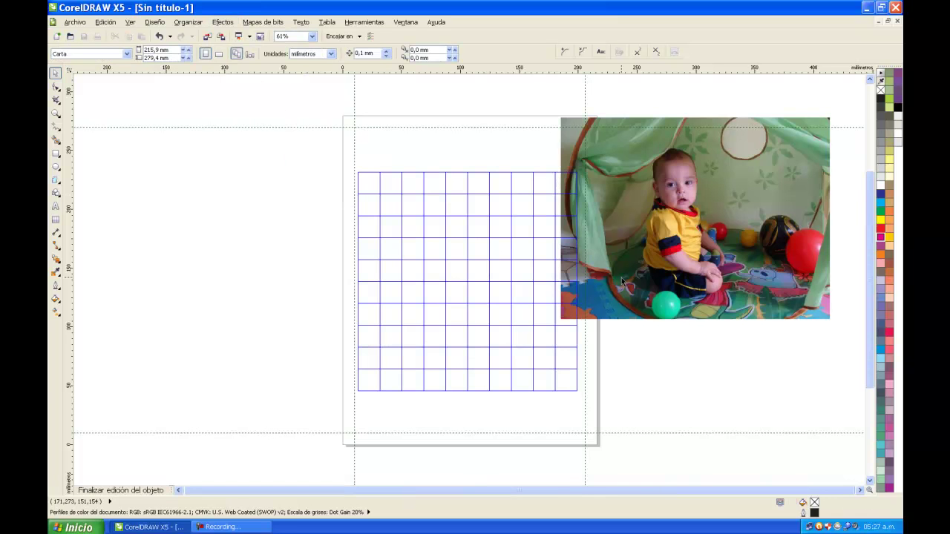
pyautogui.moveTo(742, 219); pyautogui.dragTo(512, 276)
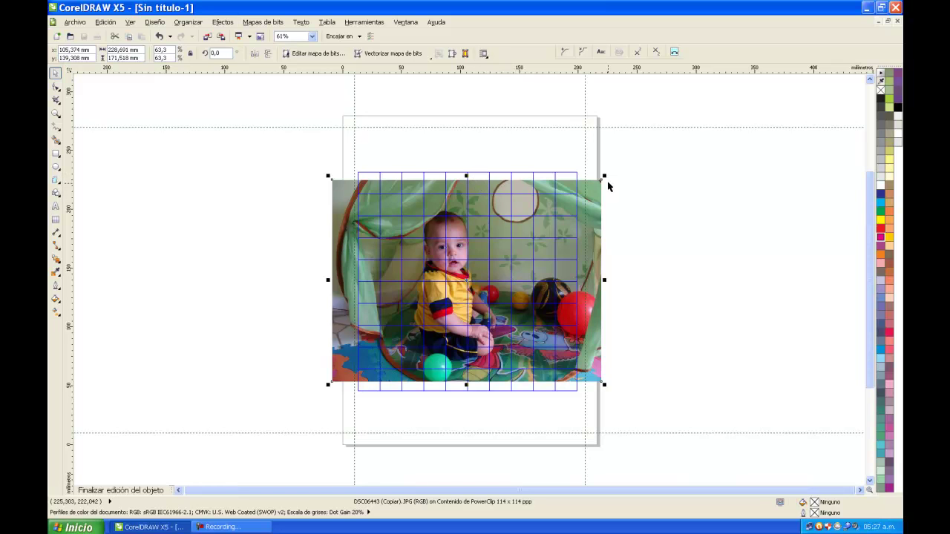
pyautogui.moveTo(606, 174); pyautogui.dragTo(645, 150)
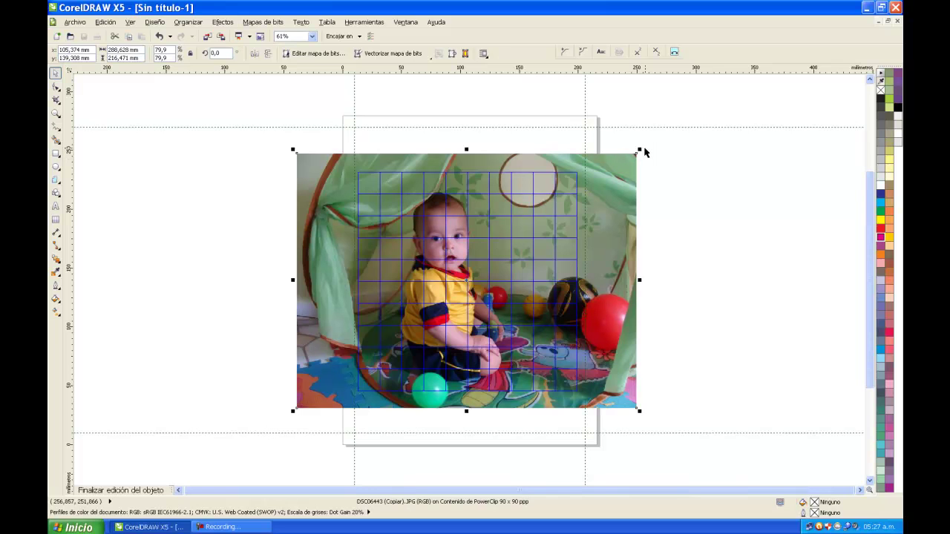
pyautogui.click(224, 24)
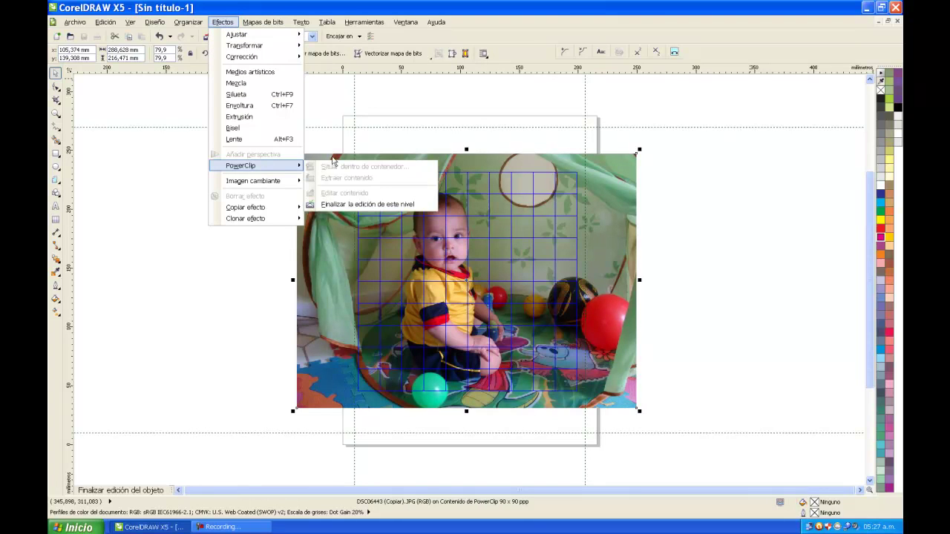
pyautogui.click(345, 204)
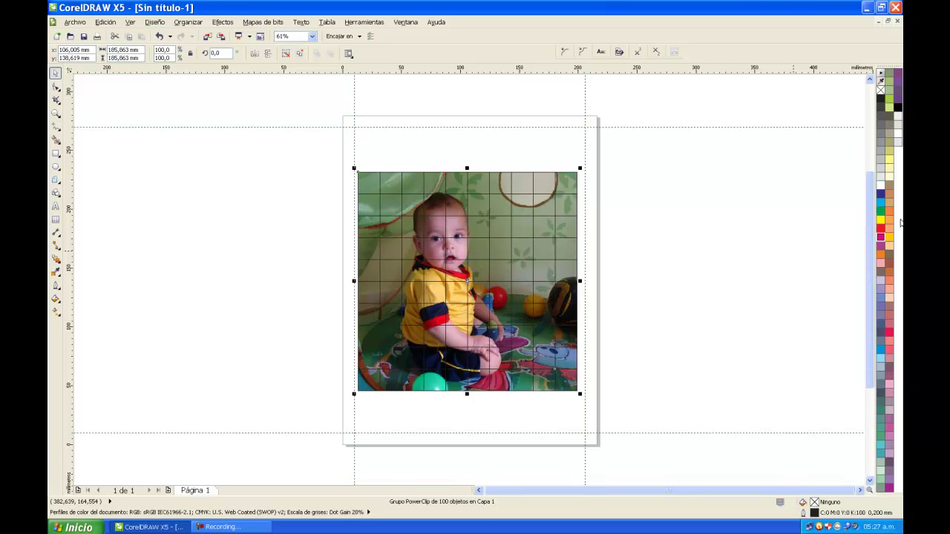
# Step: Ungroup the photo-filled grid, then try moving the forehead cell off the page and undo the move
pyautogui.hotkey('ctrl', 'u')
pyautogui.click(668, 202)
pyautogui.moveTo(458, 227); pyautogui.dragTo(616, 211)
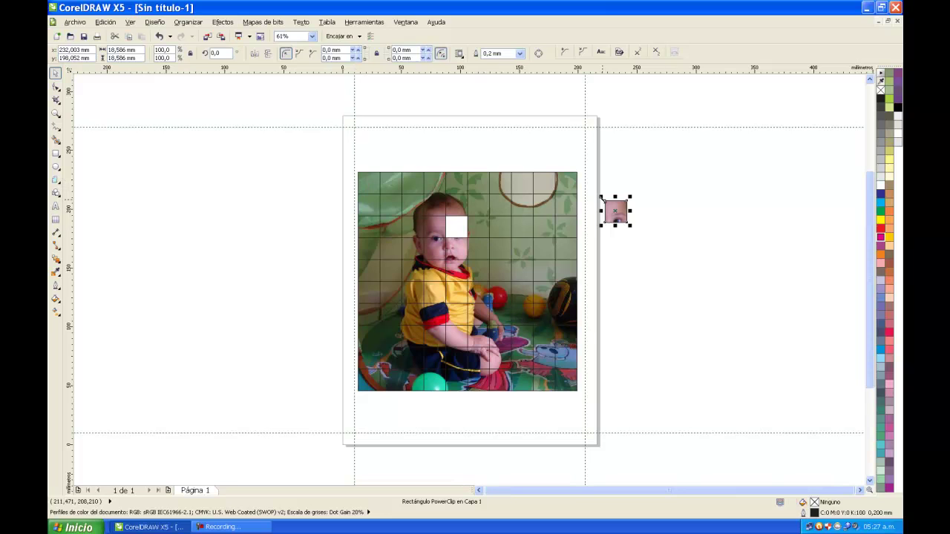
pyautogui.hotkey('ctrl', 'z')
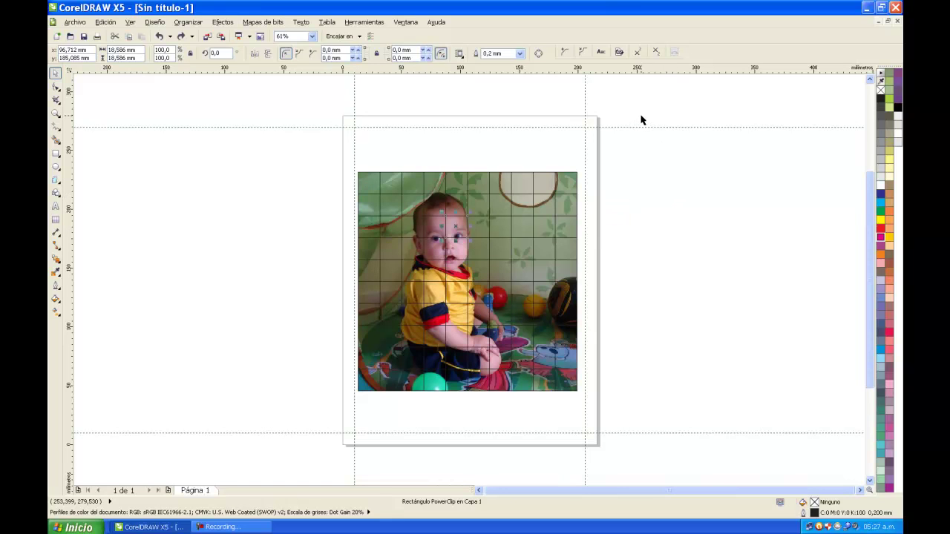
# Step: Move the grid's top-left cell off the page's left side, and extract and delete its photo content
pyautogui.moveTo(371, 186); pyautogui.dragTo(215, 166)
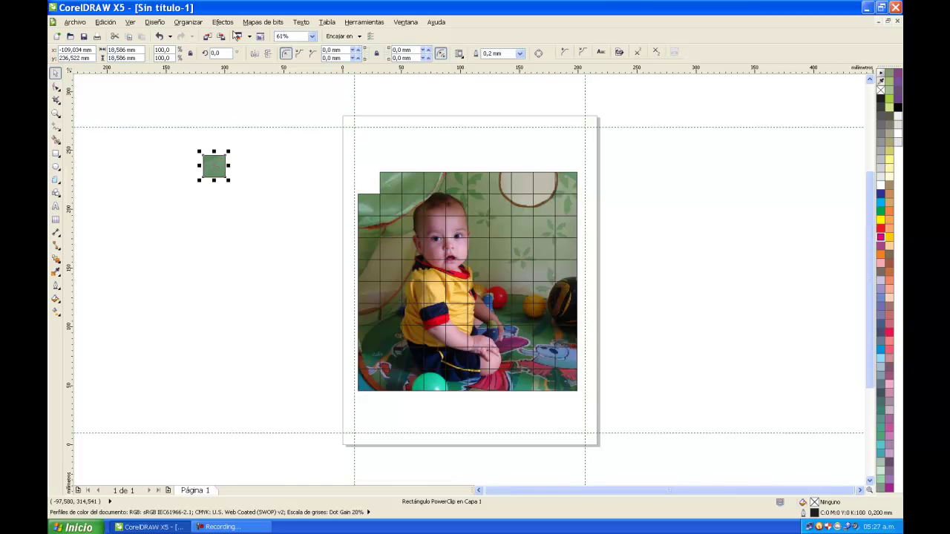
pyautogui.click(222, 23)
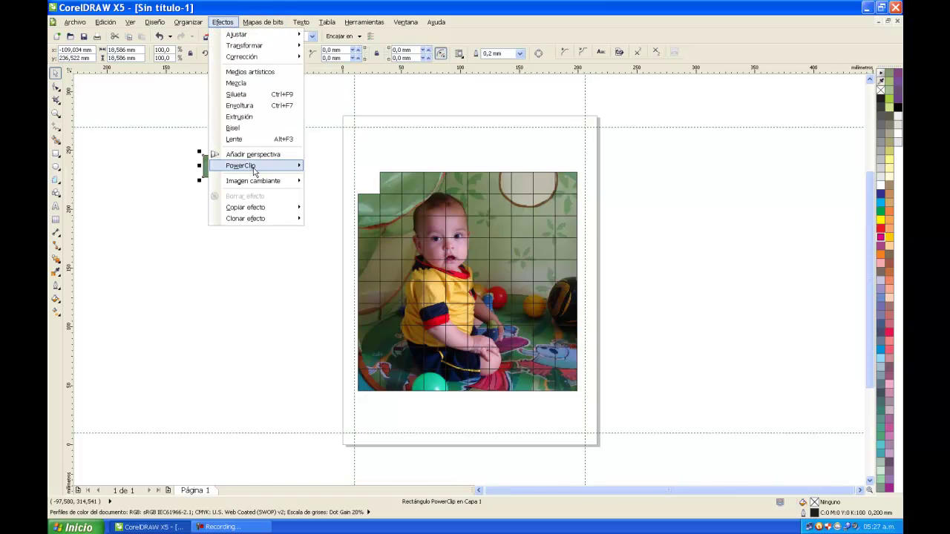
pyautogui.moveTo(256, 166)
pyautogui.click(337, 178)
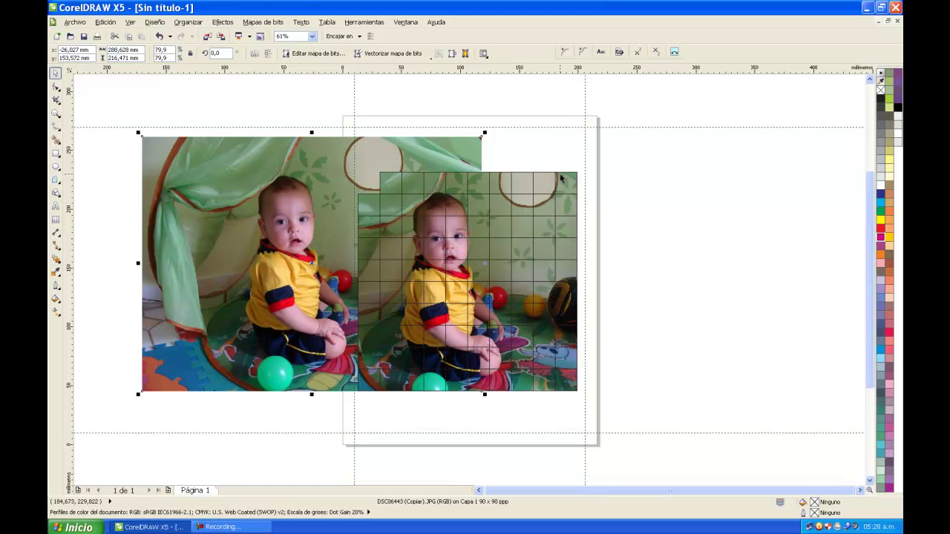
pyautogui.press('Delete')
# Step: Move the grid cell covering the child's forehead off the page's right side and extract its PowerClip photo content
pyautogui.moveTo(462, 237); pyautogui.dragTo(660, 215)
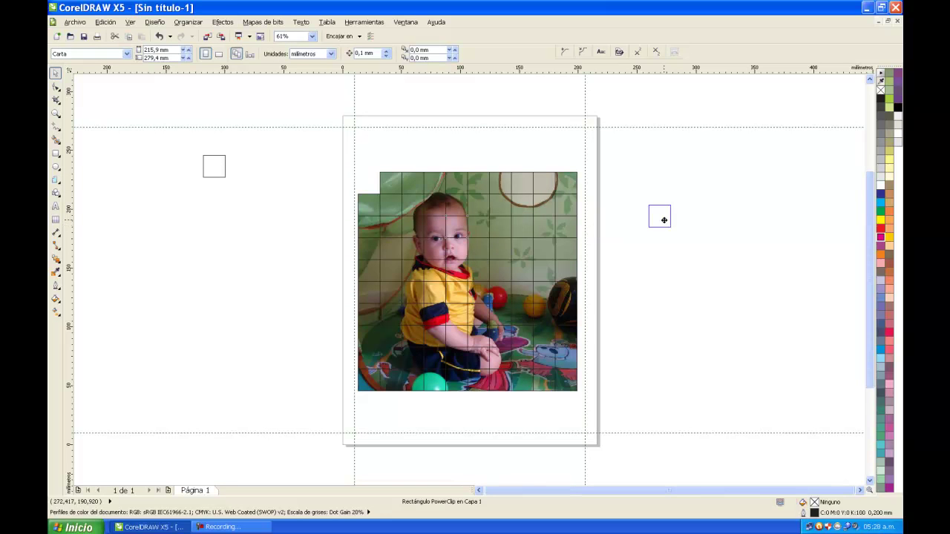
pyautogui.click(223, 22)
pyautogui.moveTo(245, 165)
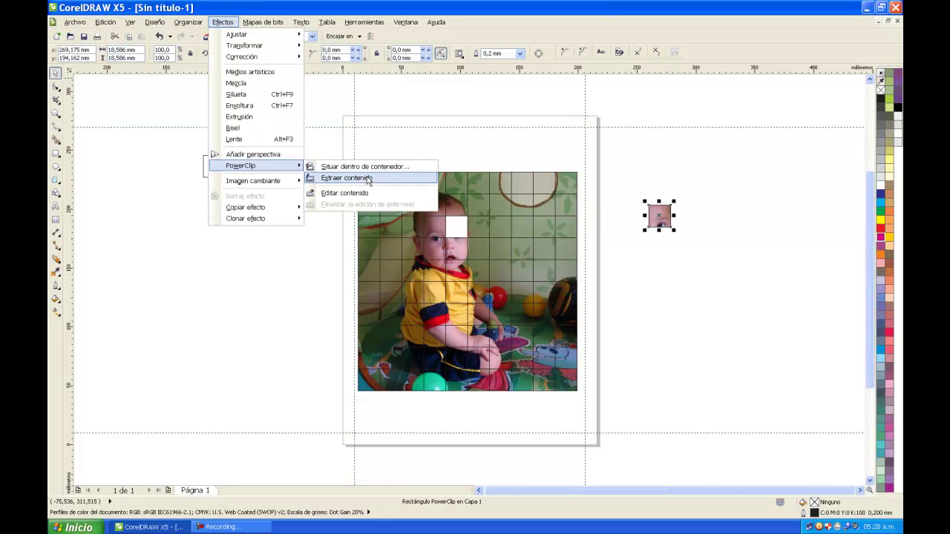
pyautogui.click(347, 178)
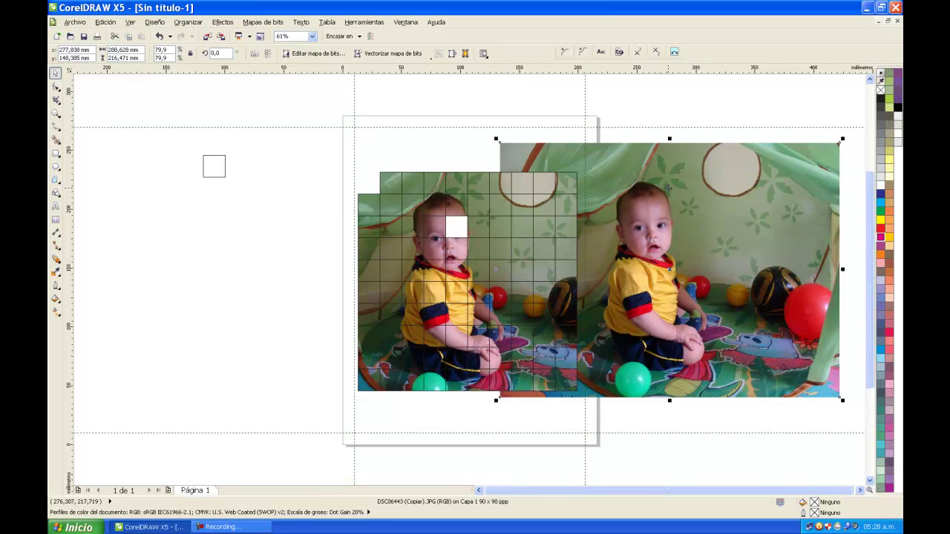
# Step: Delete the extracted photo and its empty cell, plus the square left of the page and all grid rows except the bottom one
pyautogui.press('Delete')
pyautogui.click(662, 210)
pyautogui.press('Delete')
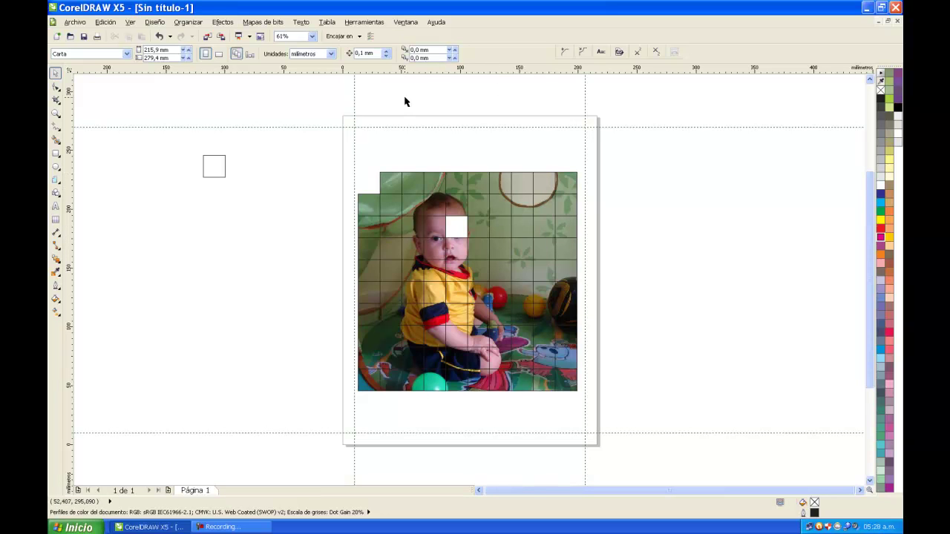
pyautogui.moveTo(627, 103); pyautogui.dragTo(153, 384)
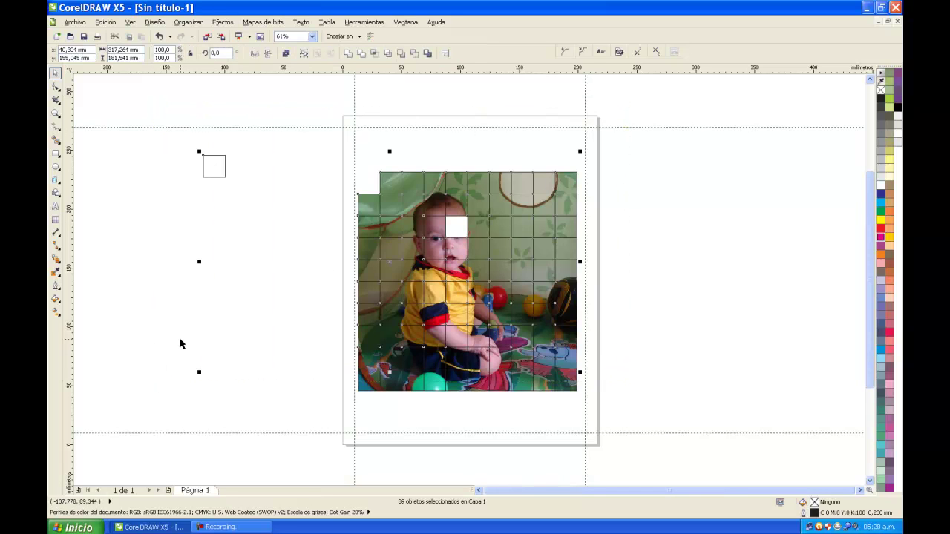
pyautogui.press('Delete')
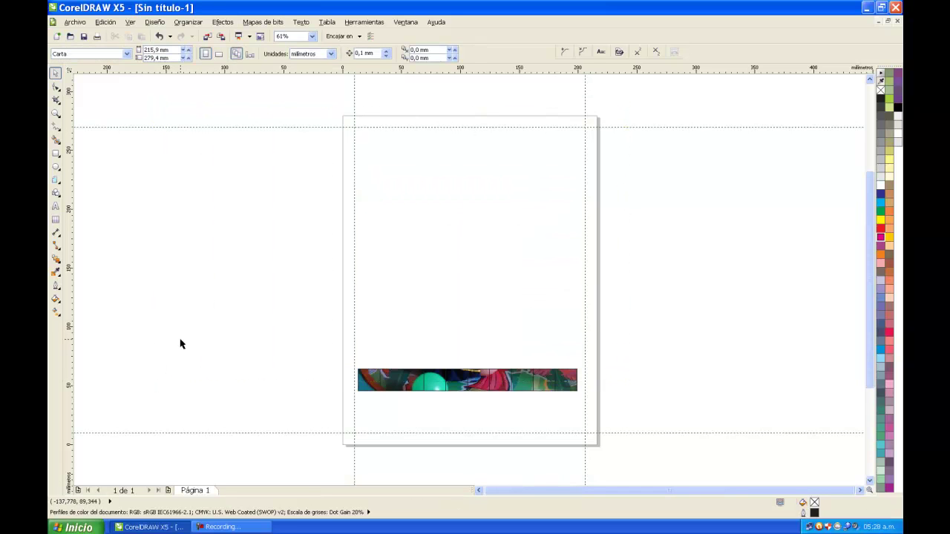
# Step: Draw a symmetrical spiral with 4 revolutions, about 110 mm wide, in the upper part of the page
pyautogui.click(59, 185)
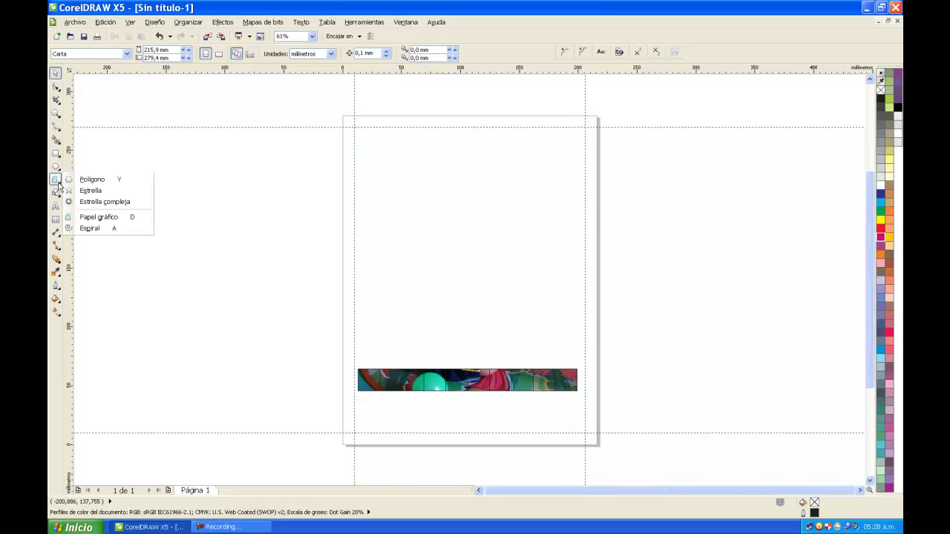
pyautogui.click(97, 228)
pyautogui.moveTo(390, 164); pyautogui.dragTo(513, 299)
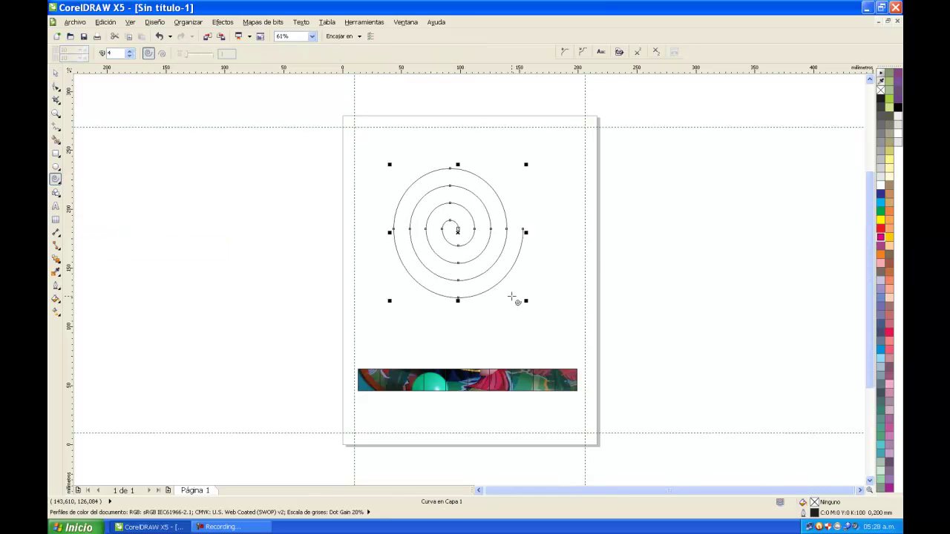
# Step: Draw a second symmetrical spiral with 9 revolutions on the empty area left of the page
pyautogui.click(130, 52)
pyautogui.click(130, 52)
pyautogui.moveTo(172, 164); pyautogui.dragTo(318, 309)
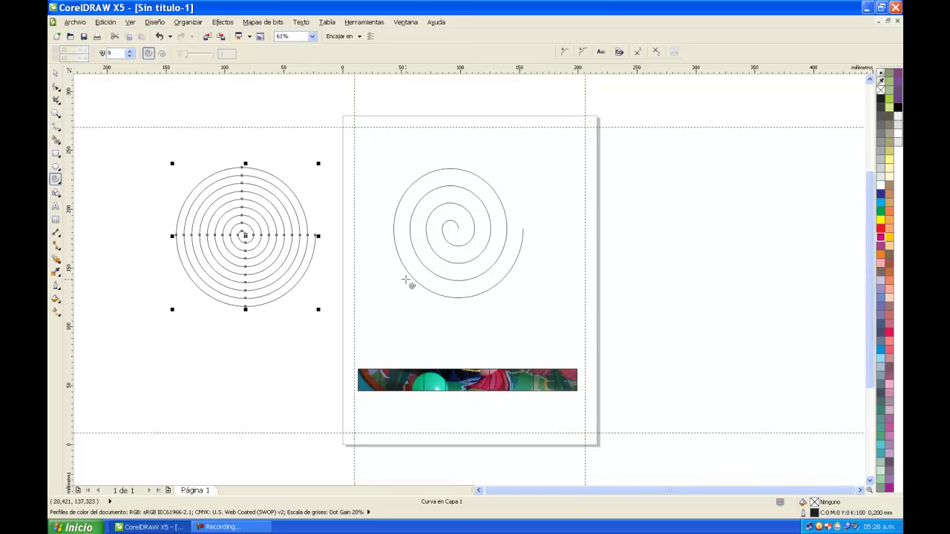
# Step: Draw a larger symmetrical spiral with 4 revolutions across the page's right edge, and check the spacing of the page's central spiral
pyautogui.click(130, 59)
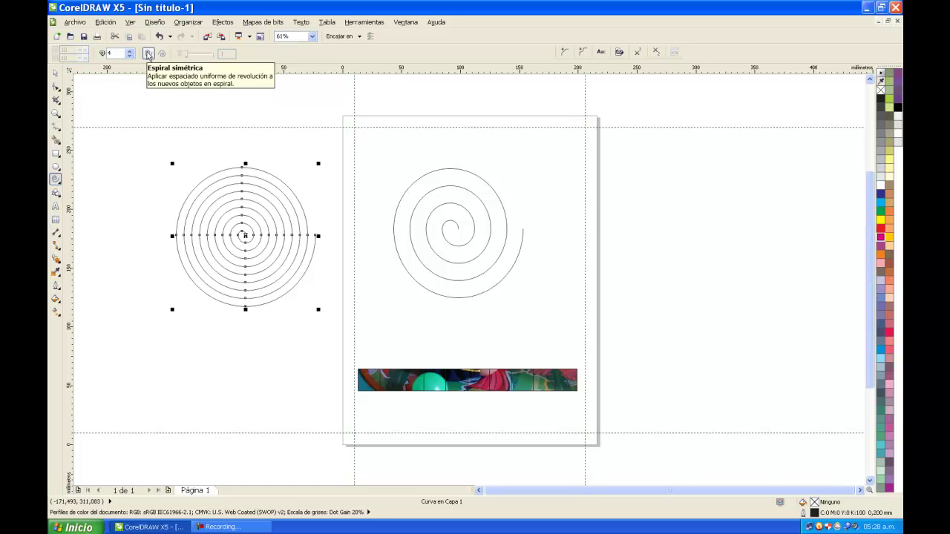
pyautogui.click(148, 54)
pyautogui.moveTo(548, 154); pyautogui.dragTo(733, 297)
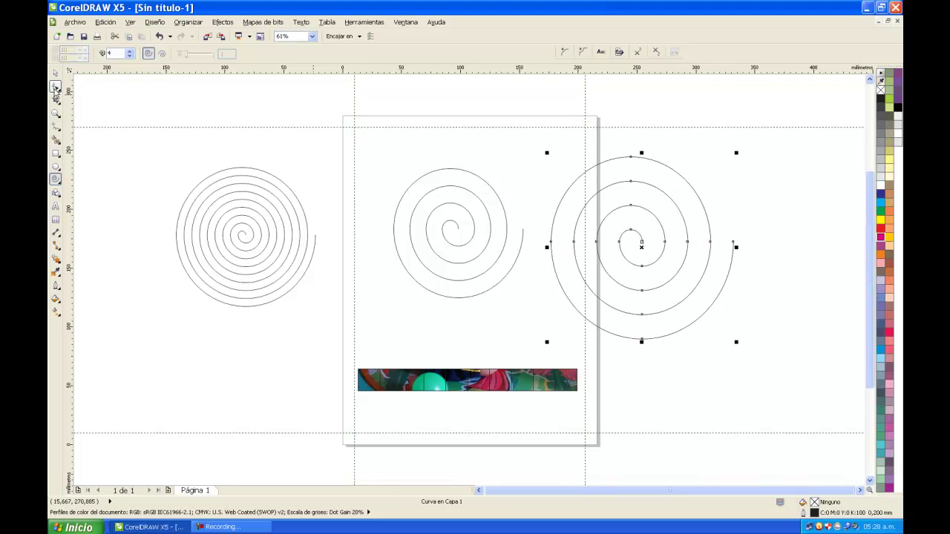
pyautogui.click(54, 74)
pyautogui.click(459, 252)
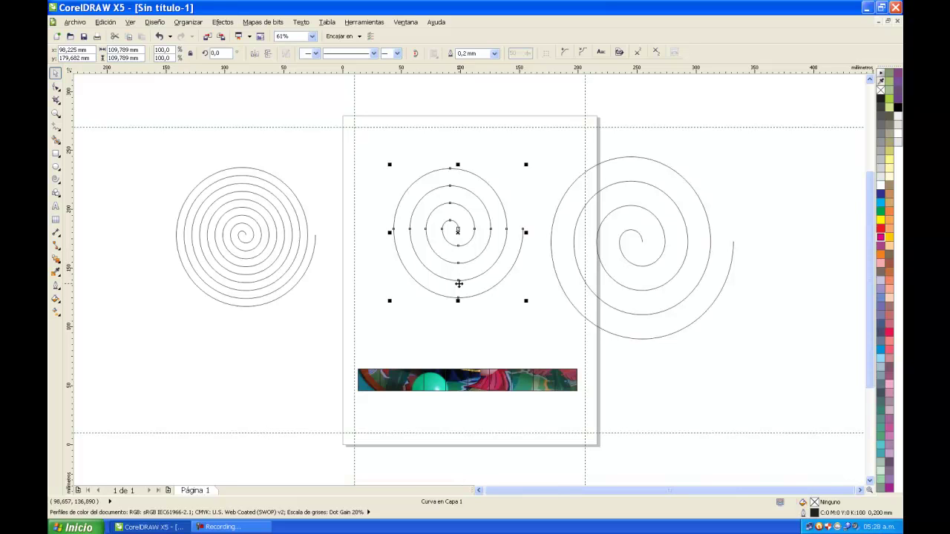
pyautogui.click(322, 164)
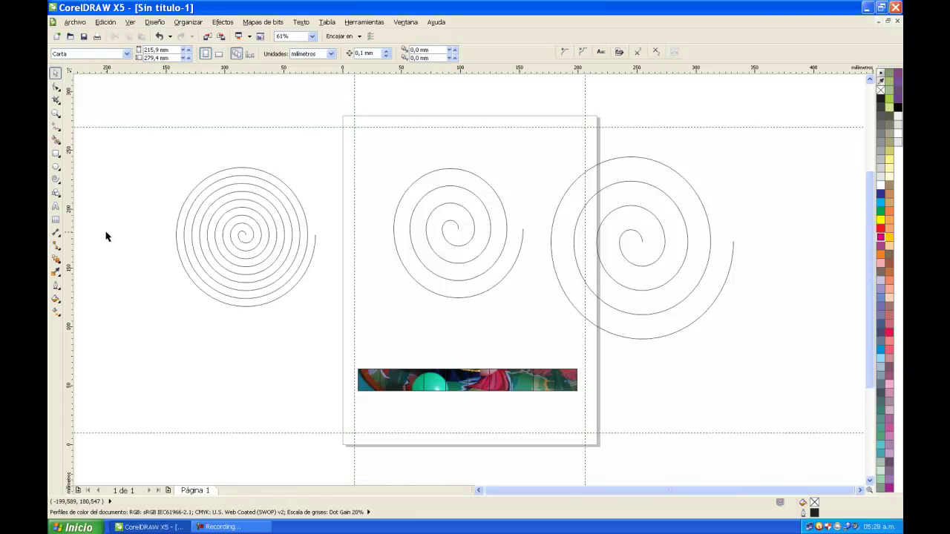
# Step: Draw a logarithmic spiral with 4 revolutions and an expansion of 1, about 130 mm wide, across the page's left edge
pyautogui.click(56, 179)
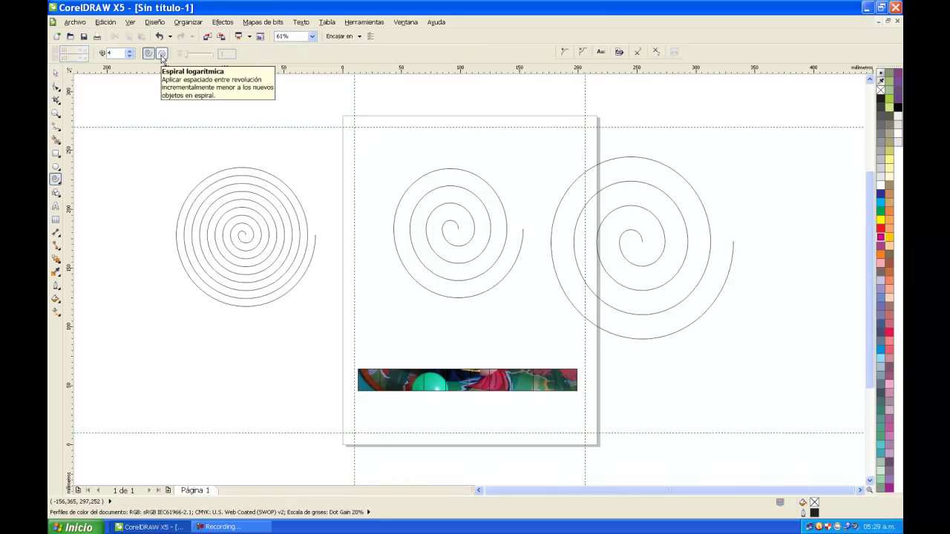
pyautogui.click(161, 54)
pyautogui.moveTo(312, 122); pyautogui.dragTo(465, 259)
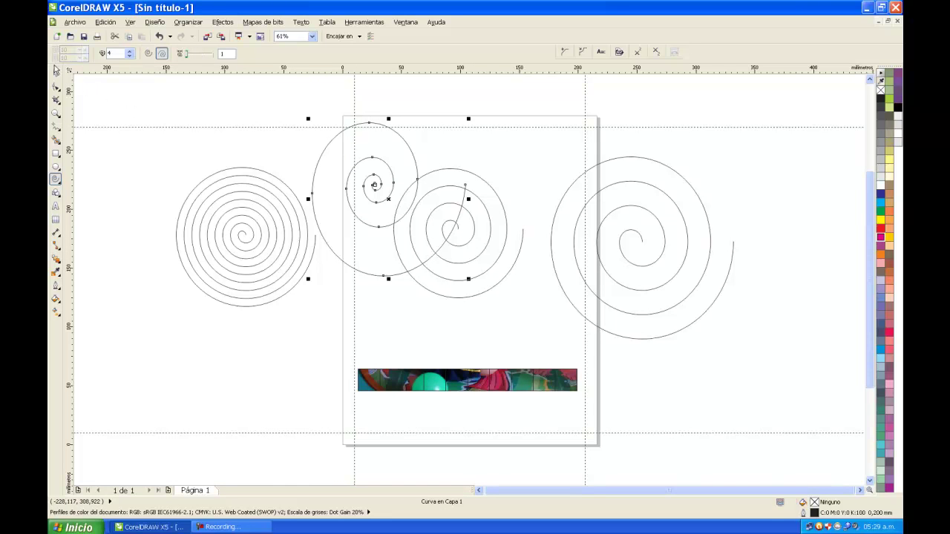
pyautogui.click(56, 71)
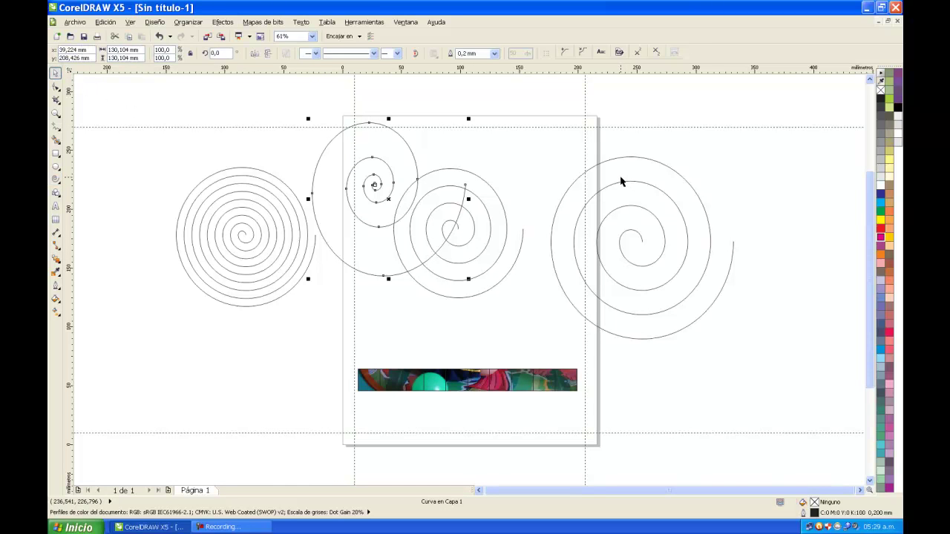